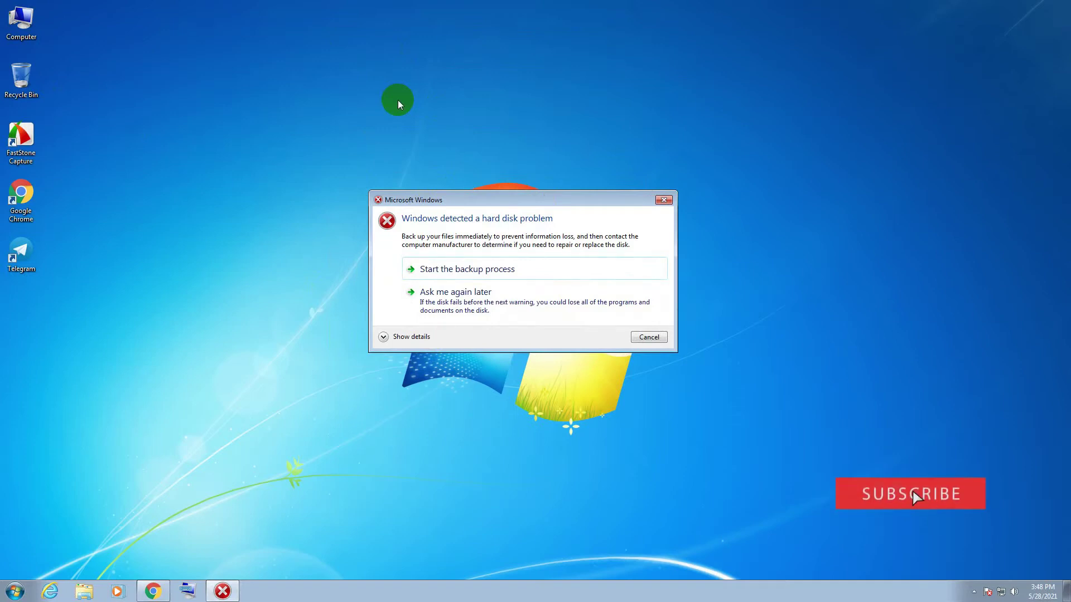
Open the Hard Disk Sentinel Pro + Crack archive from the Hard Disk tools folder on Removable Disk (F:).
double_click(27, 11)
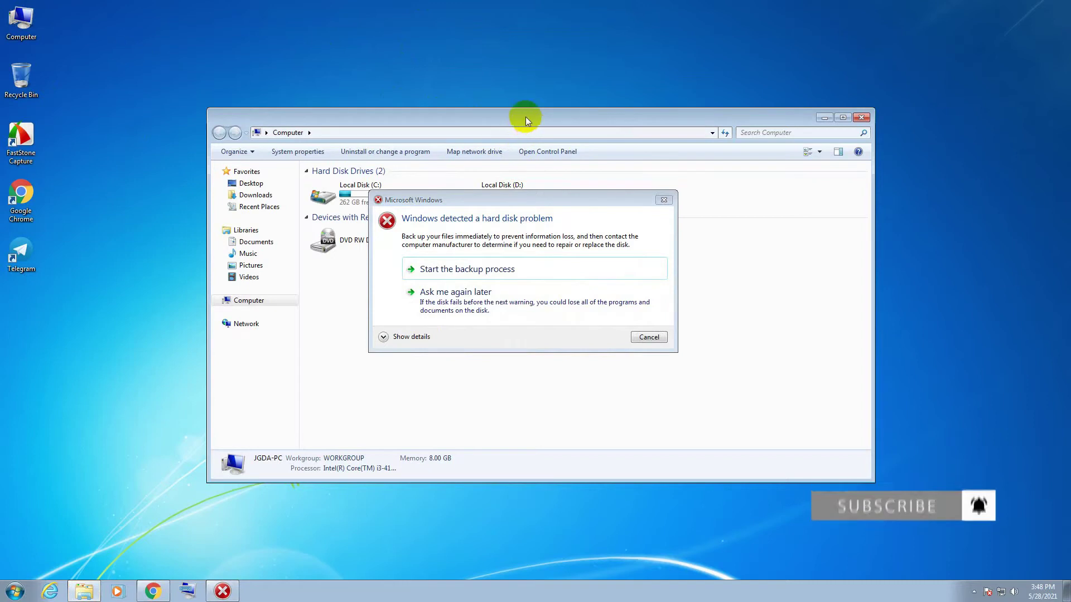
left_click_drag(526, 116, 677, 65)
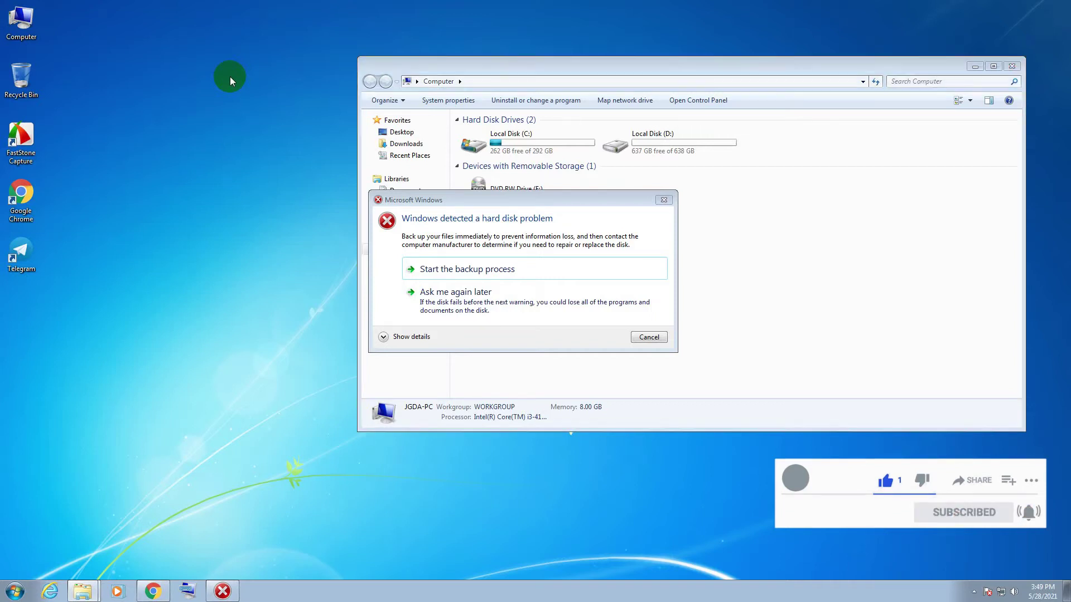
left_click_drag(579, 202, 212, 196)
left_click(642, 210)
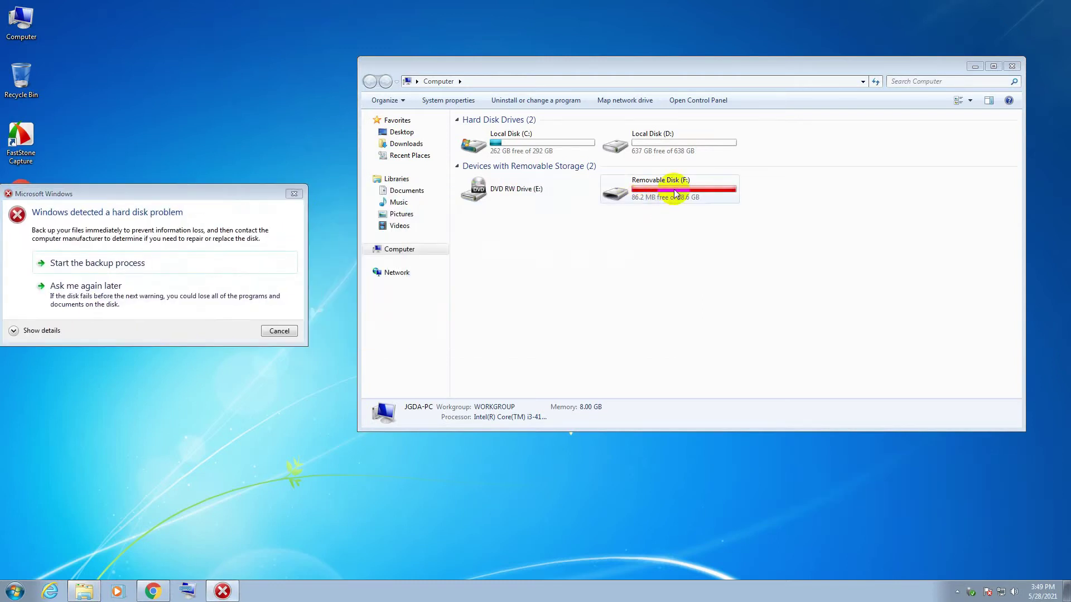
double_click(670, 184)
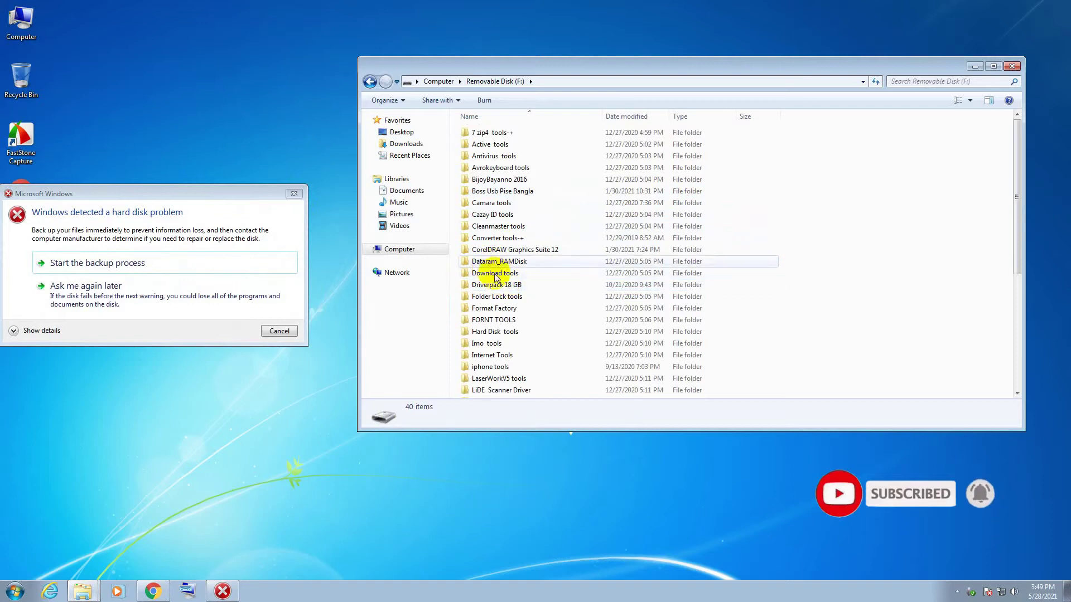
left_click(509, 334)
double_click(508, 332)
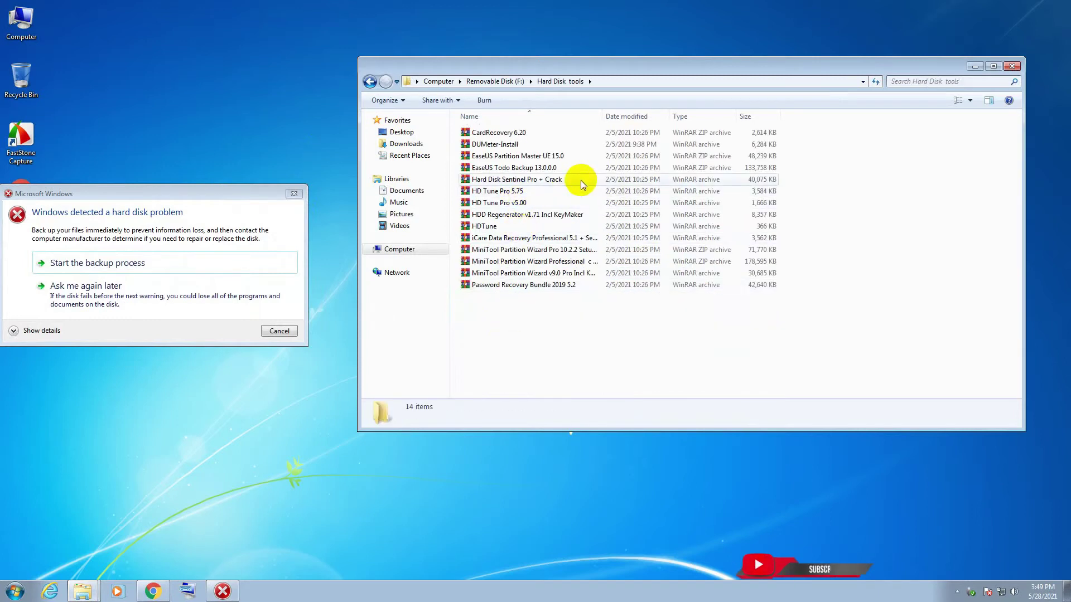
double_click(525, 180)
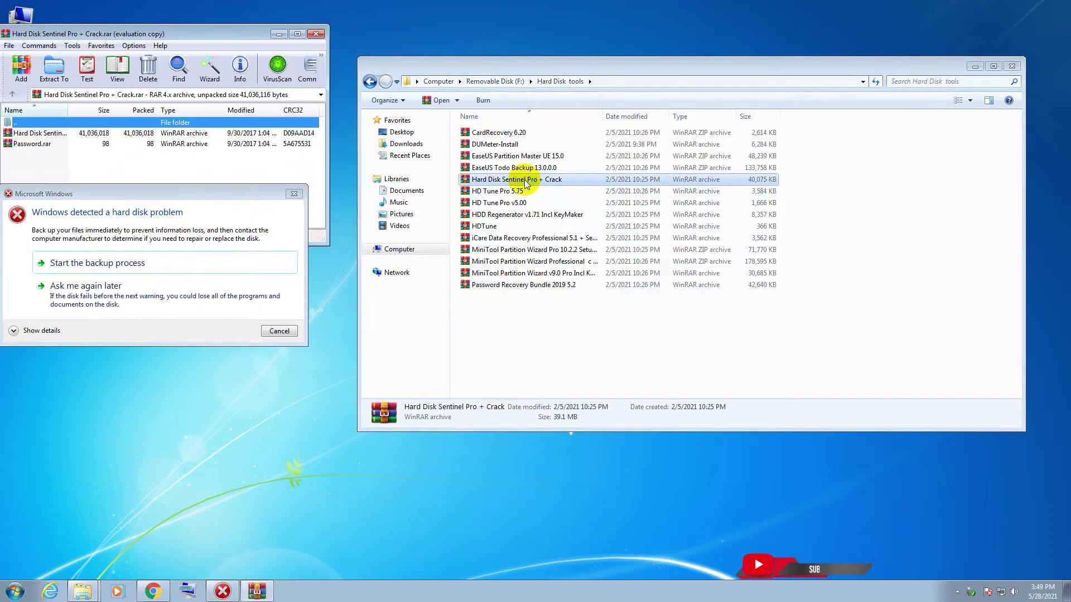
left_click_drag(157, 196, 679, 359)
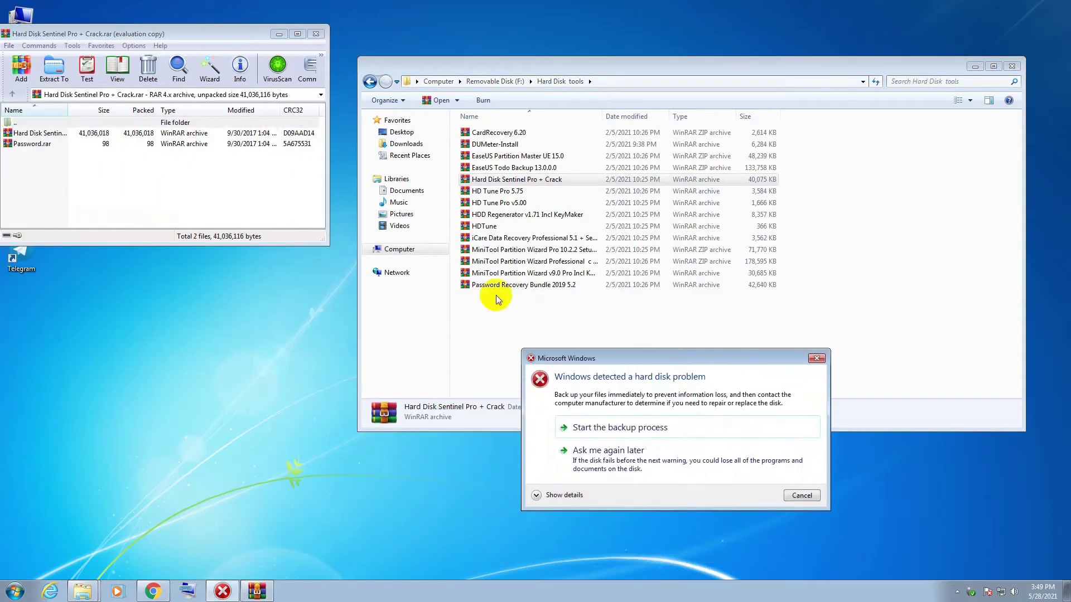
Copy the archive password from Password.txt inside Password.rar and minimize the text file.
double_click(38, 144)
left_click(39, 133)
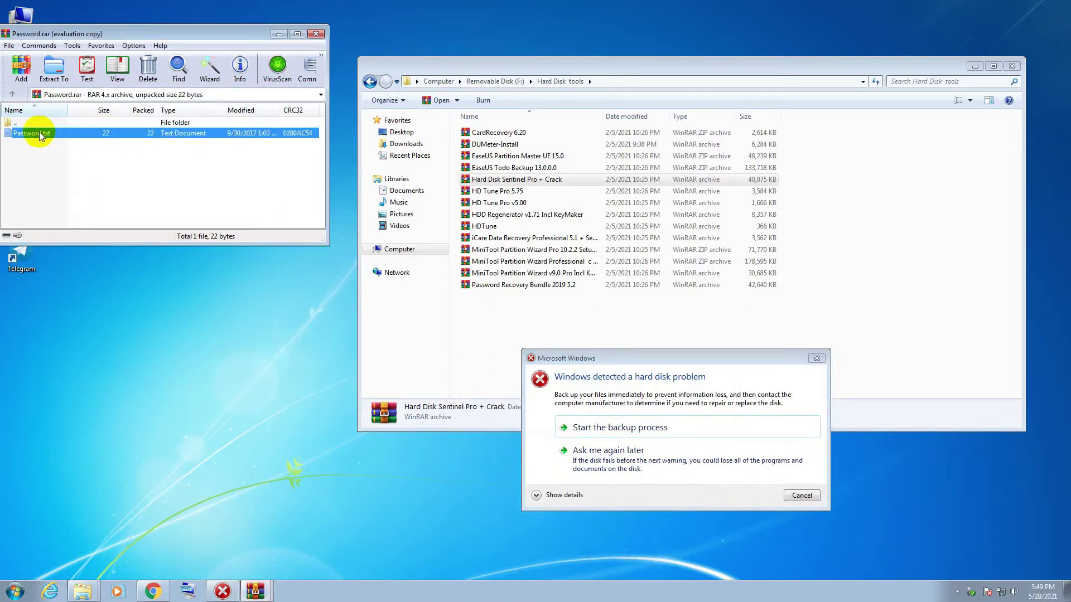
double_click(39, 134)
left_click_drag(120, 47, 20, 51)
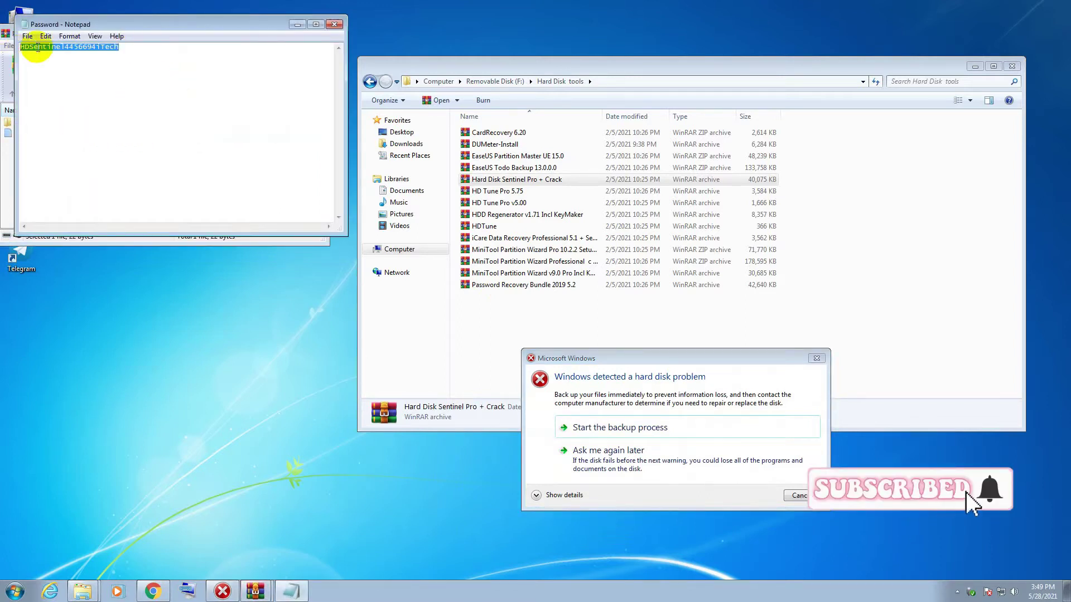
right_click(52, 48)
left_click(79, 83)
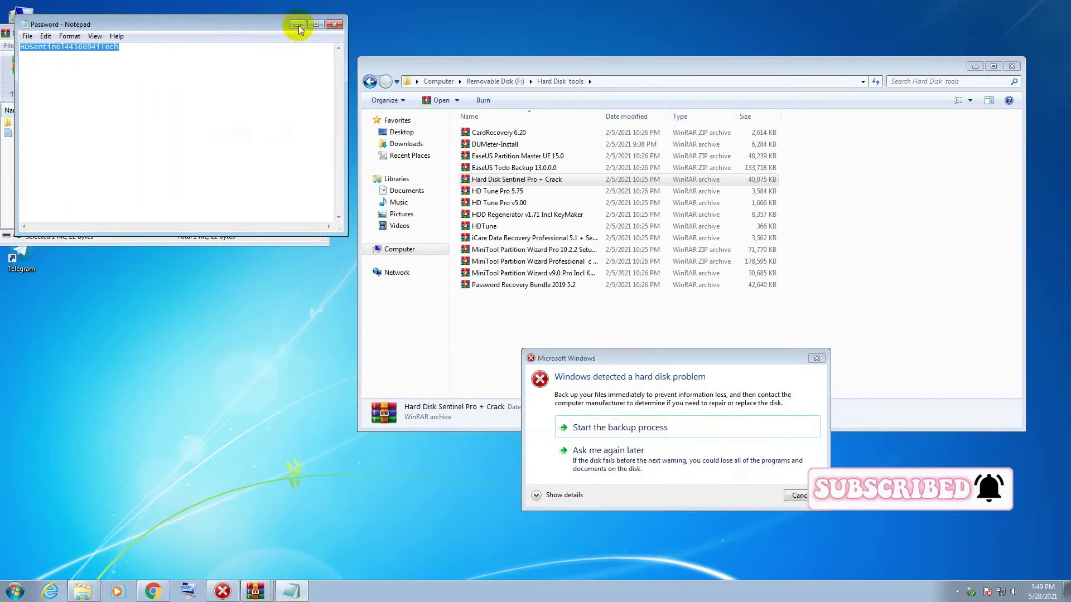
left_click(297, 27)
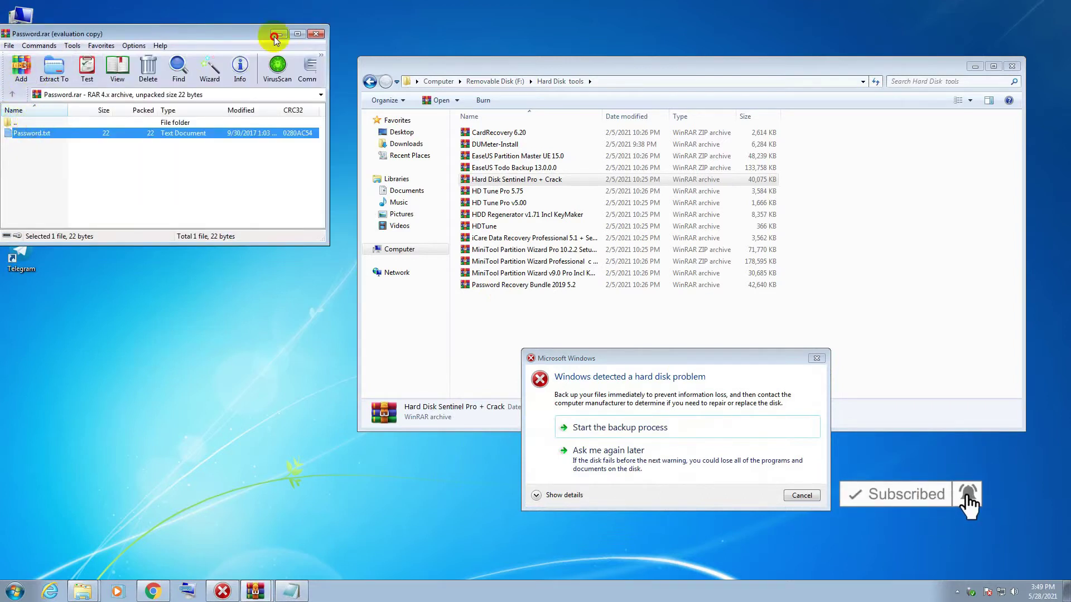
Launch the hdsentinel_pro installer from the archive's nested Hard Disk Sentinel folder, pasting the archive password.
left_click_drag(274, 37, 372, 44)
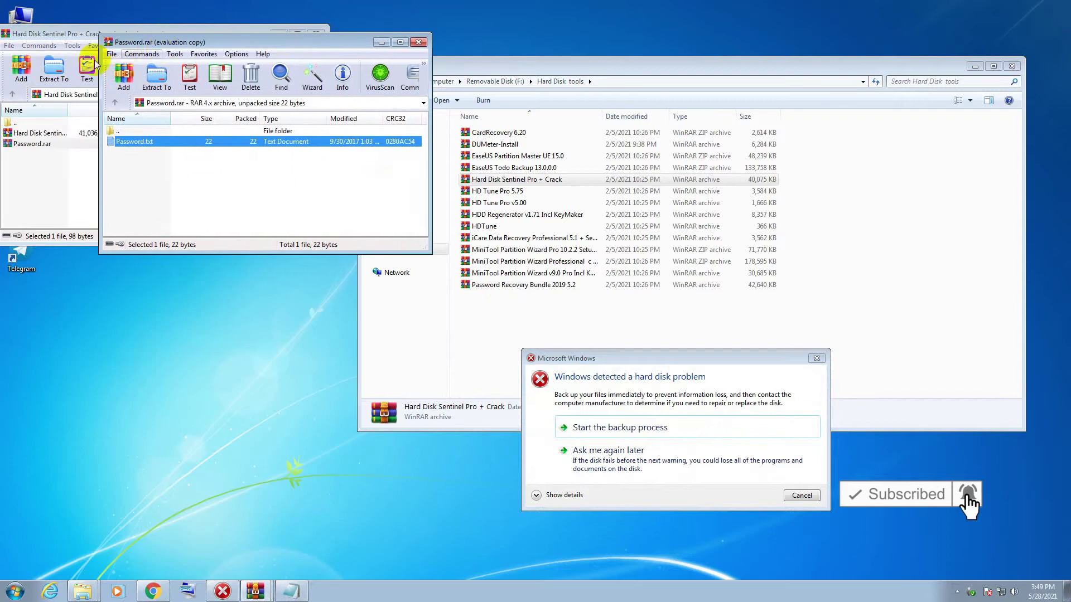
double_click(44, 132)
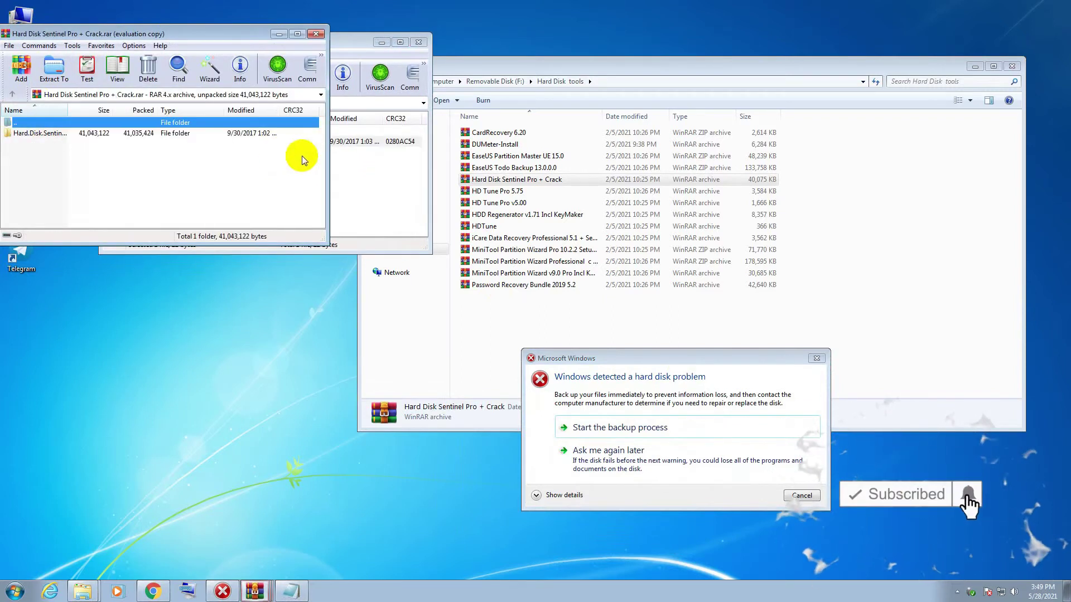
double_click(46, 133)
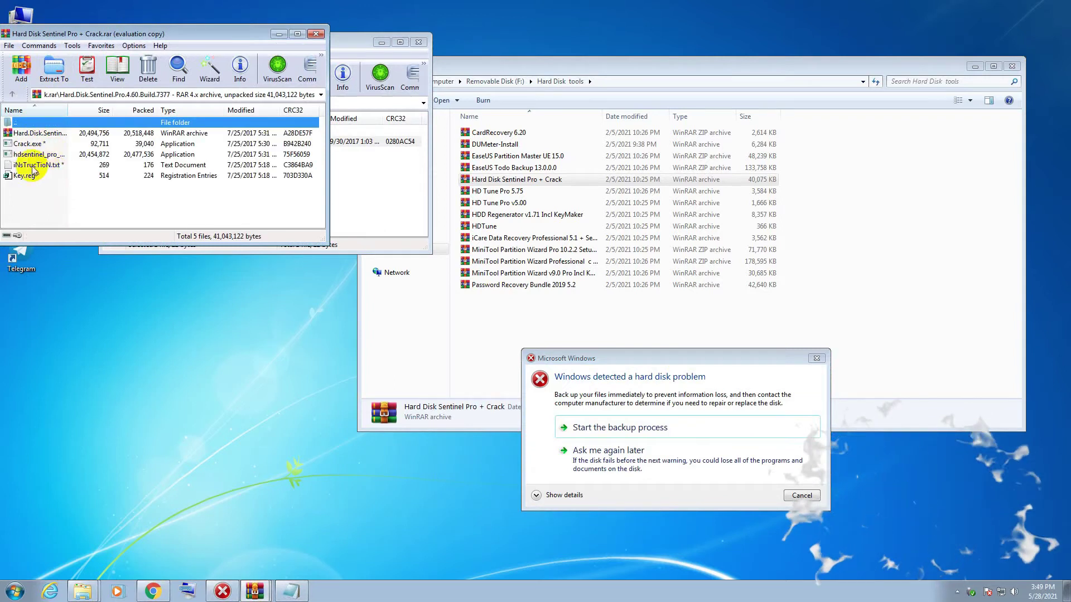
double_click(44, 155)
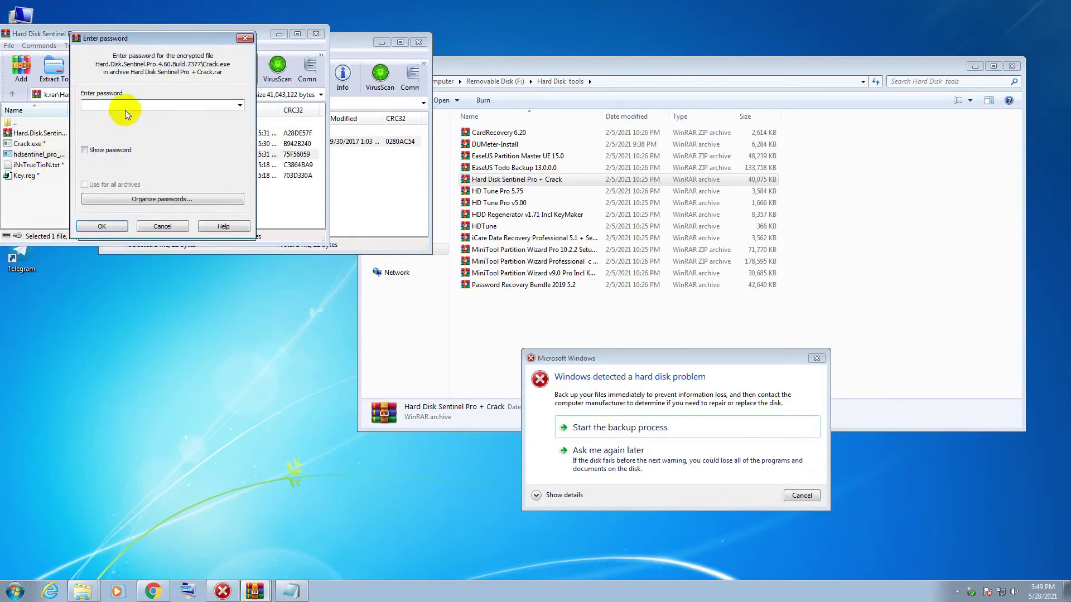
right_click(126, 108)
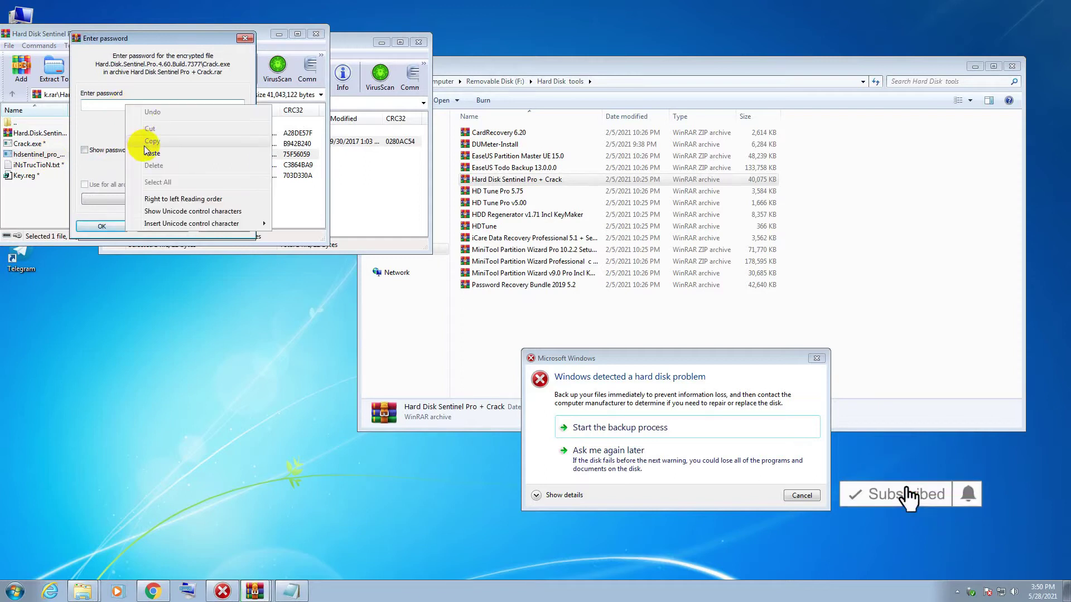
left_click(151, 154)
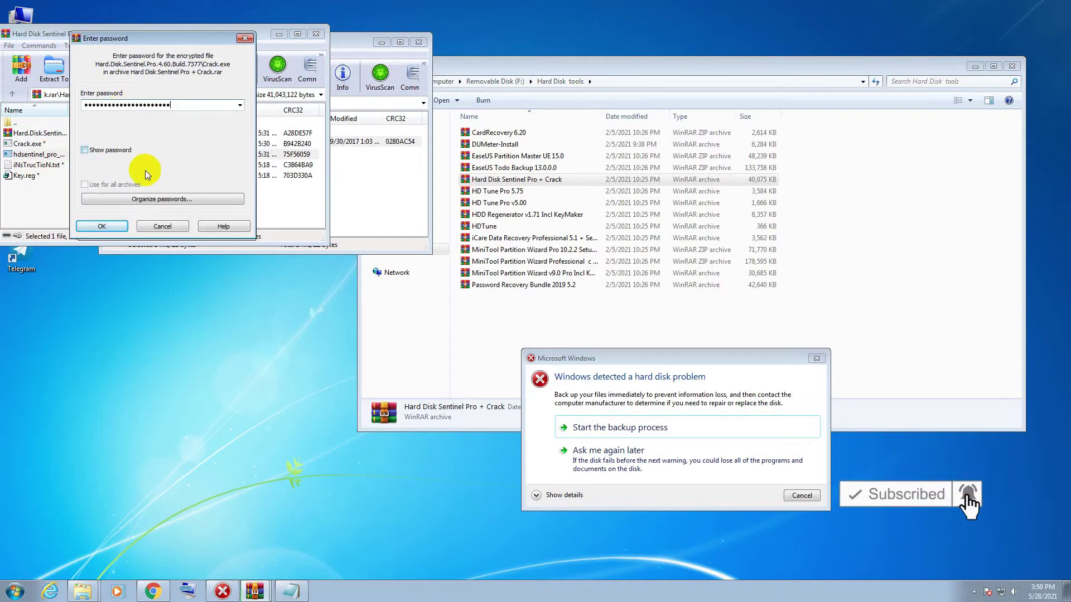
left_click(102, 226)
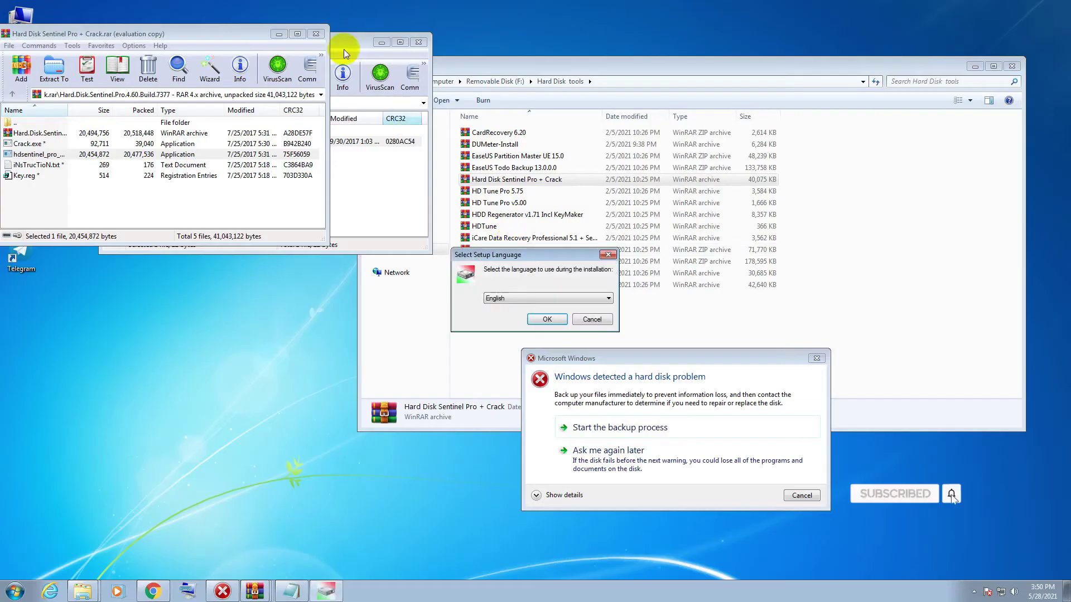
Start the installation in English and close the archive, Explorer and AutoPlay windows around the setup wizard.
left_click(315, 32)
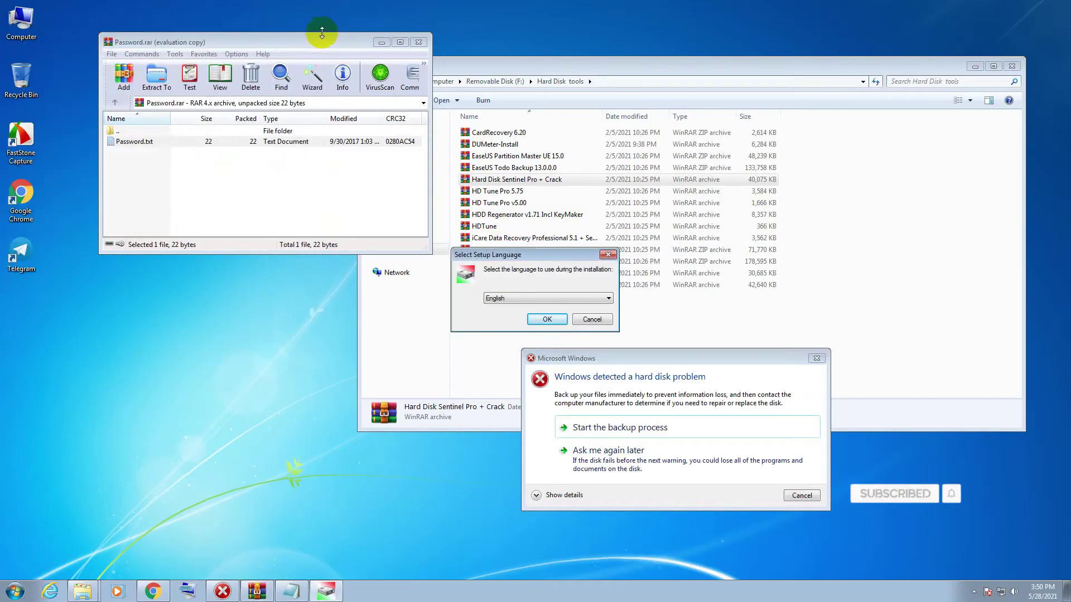
left_click(417, 43)
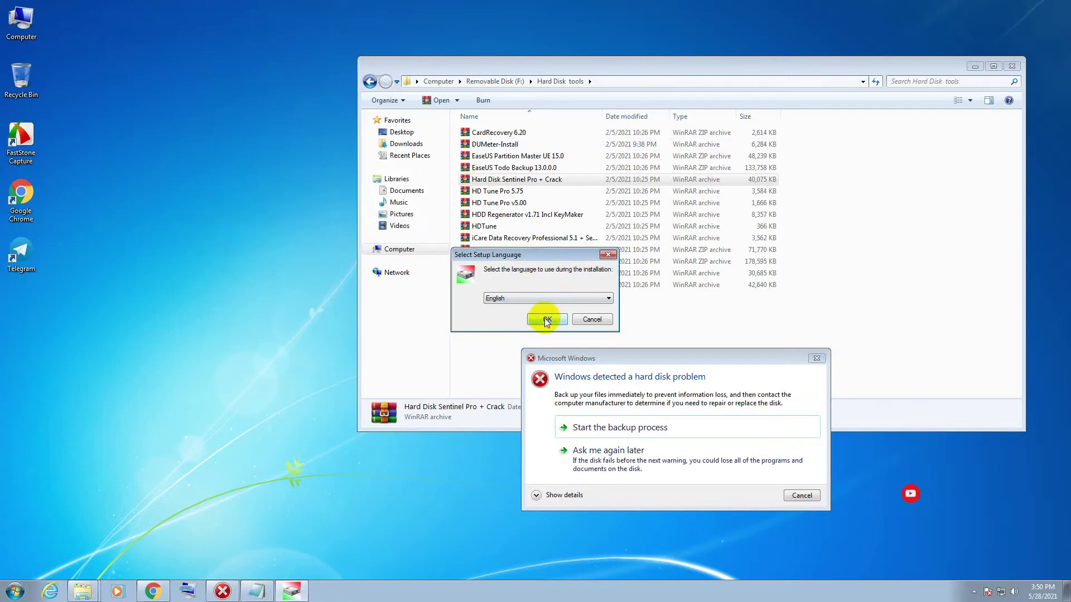
left_click(547, 321)
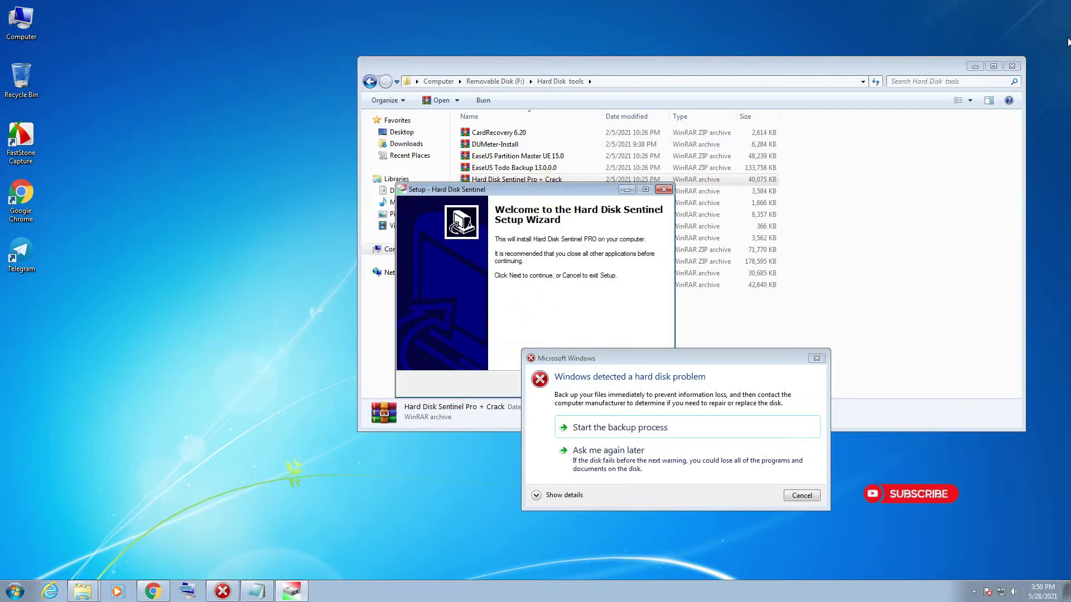
left_click(1013, 67)
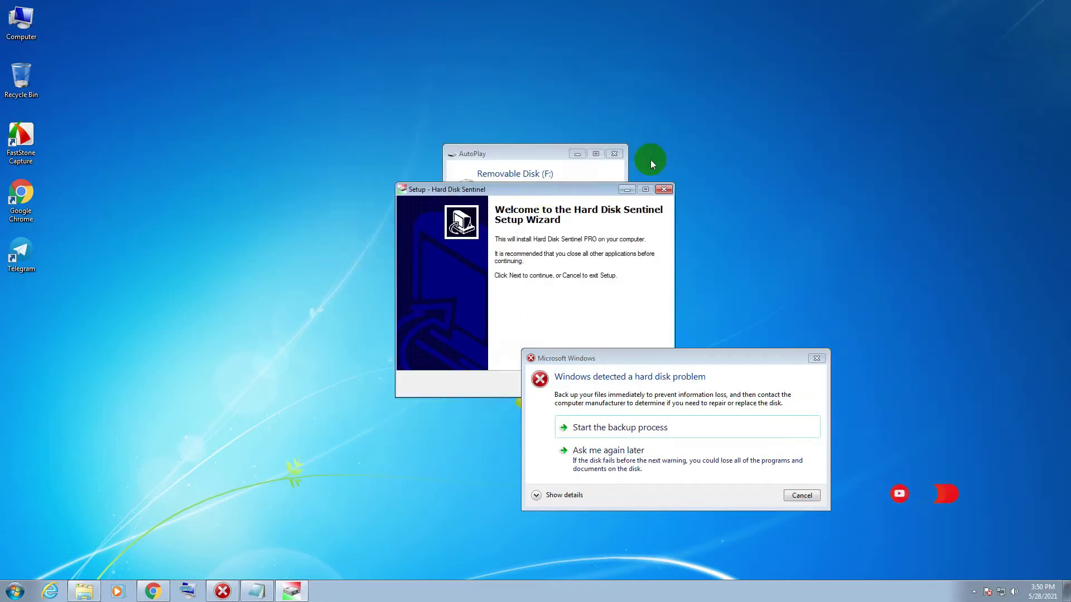
left_click(616, 154)
left_click_drag(564, 191, 591, 72)
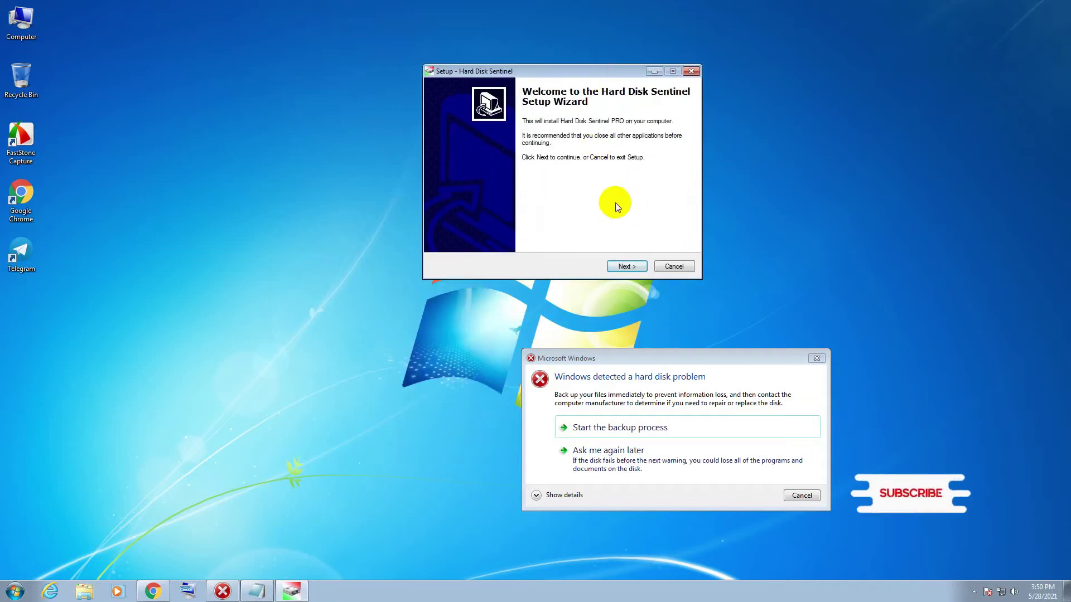
Install Hard Disk Sentinel with the license agreement accepted and default options, and launch it on finishing.
left_click(626, 266)
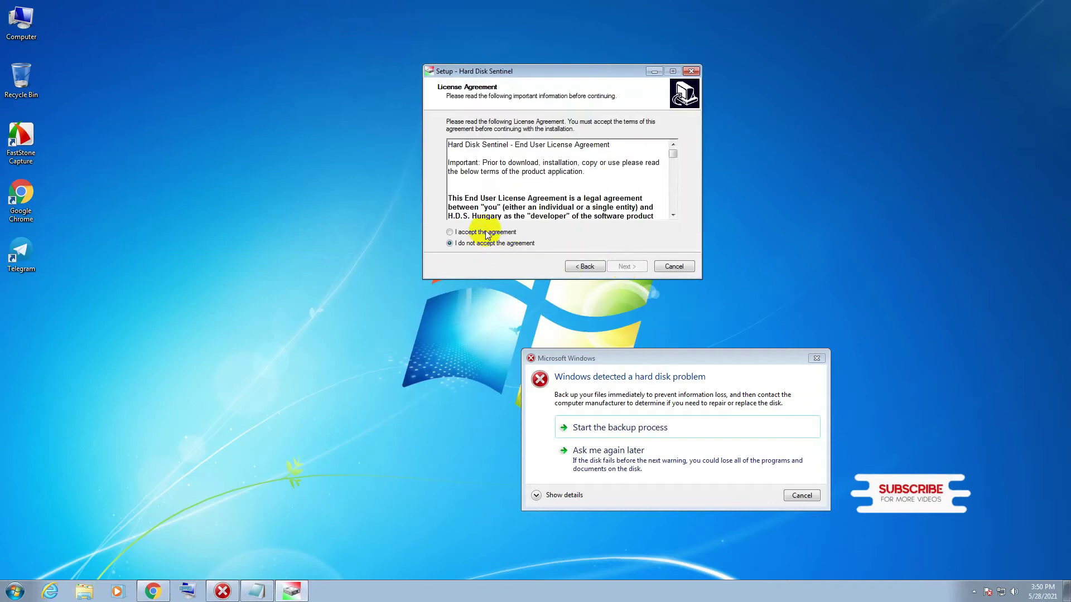
left_click(485, 232)
left_click(627, 265)
left_click(622, 266)
left_click(622, 267)
left_click(622, 267)
left_click(622, 267)
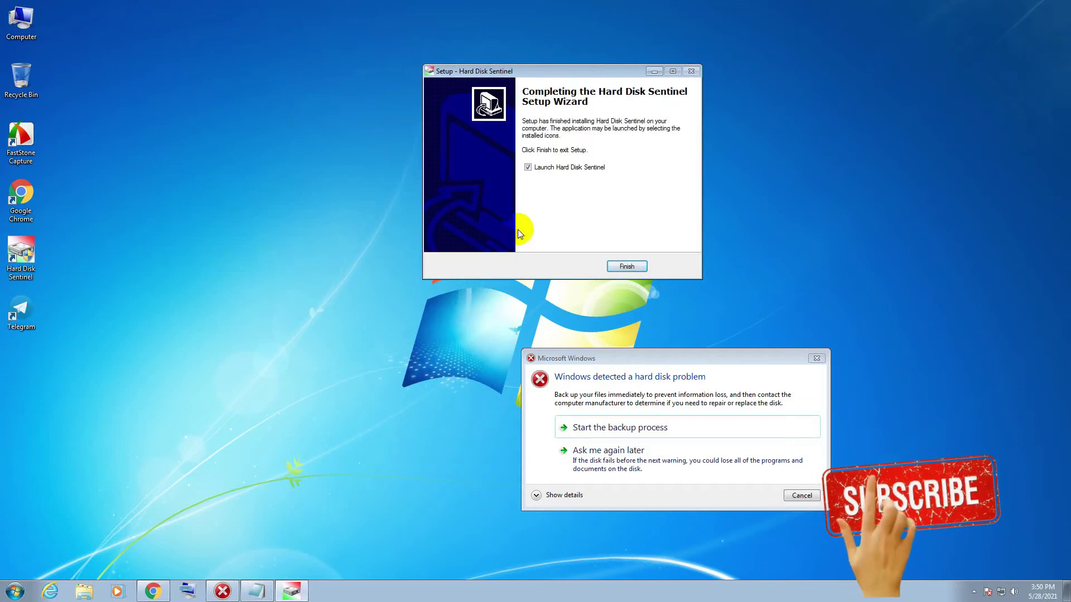
left_click(625, 268)
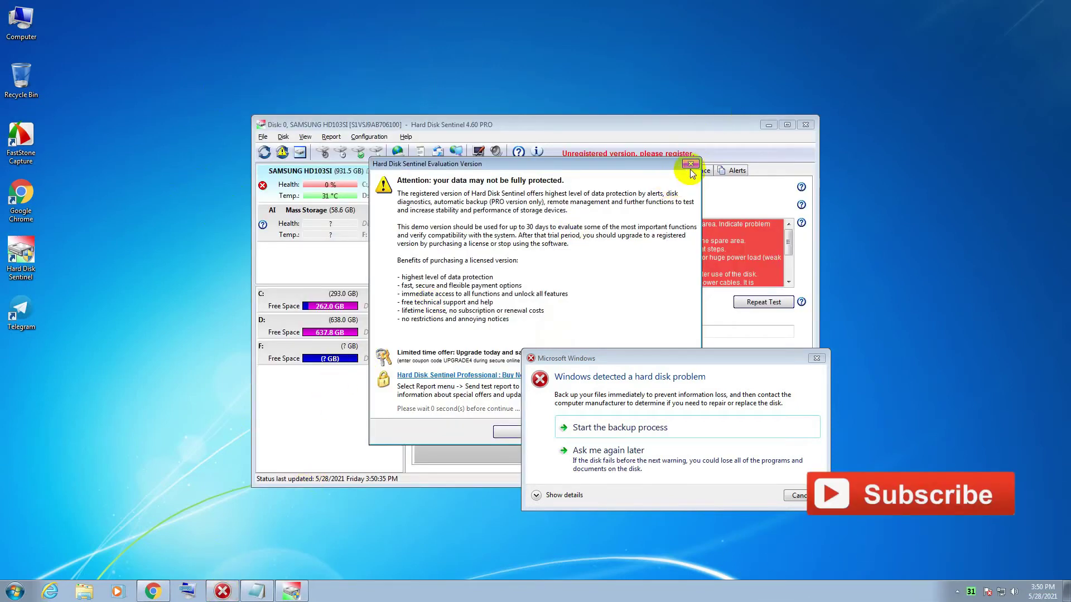
Dismiss the evaluation notice, examine the SAMSUNG HD103SI disk's health overview and problem description, and close Hard Disk Sentinel.
left_click(691, 164)
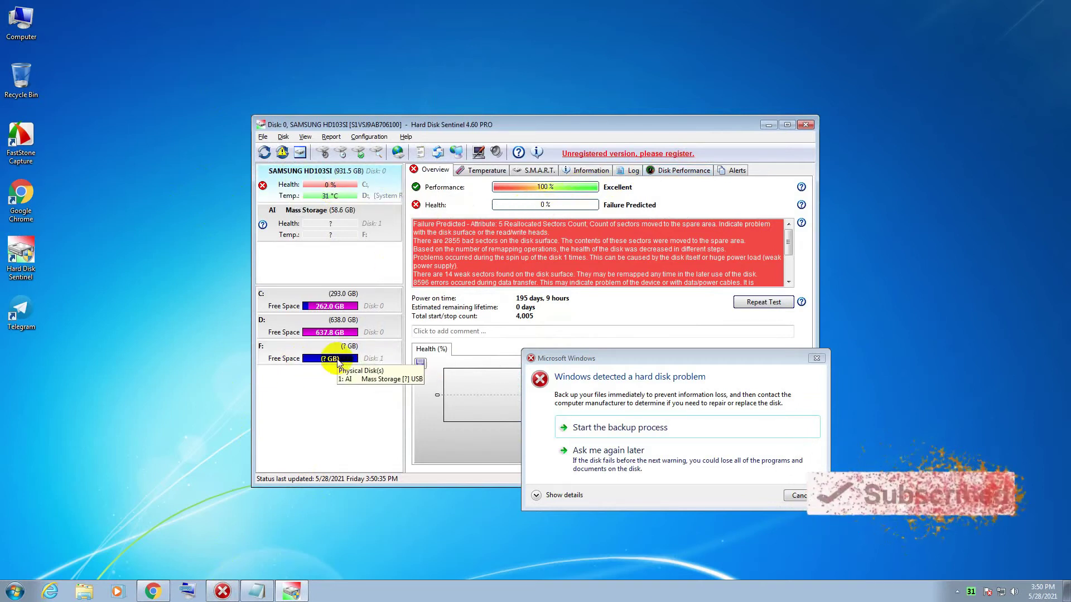
left_click_drag(631, 124, 532, 30)
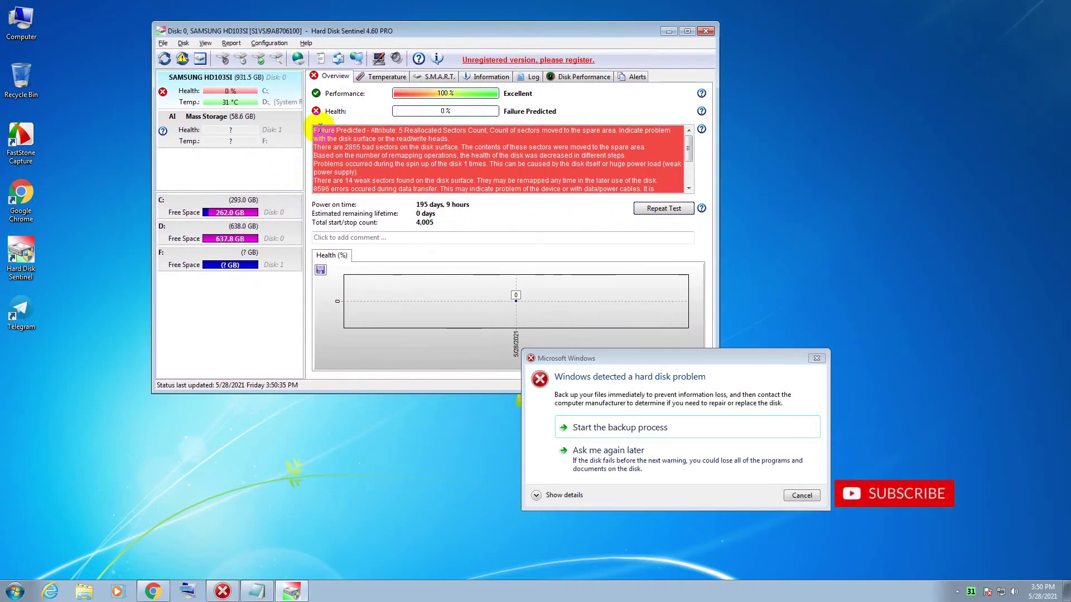
left_click_drag(315, 129, 664, 186)
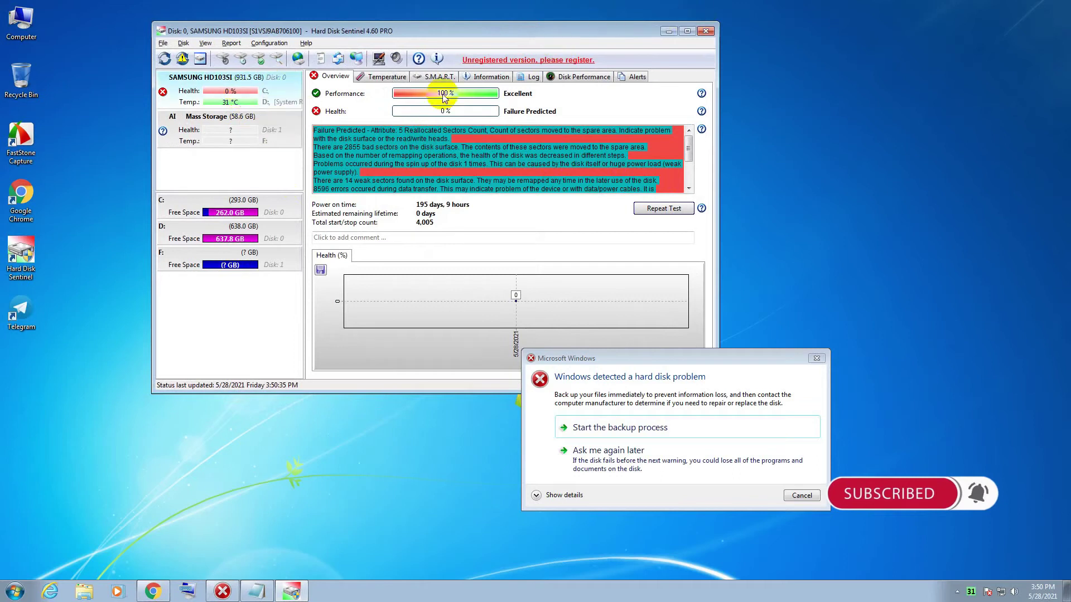
left_click(849, 148)
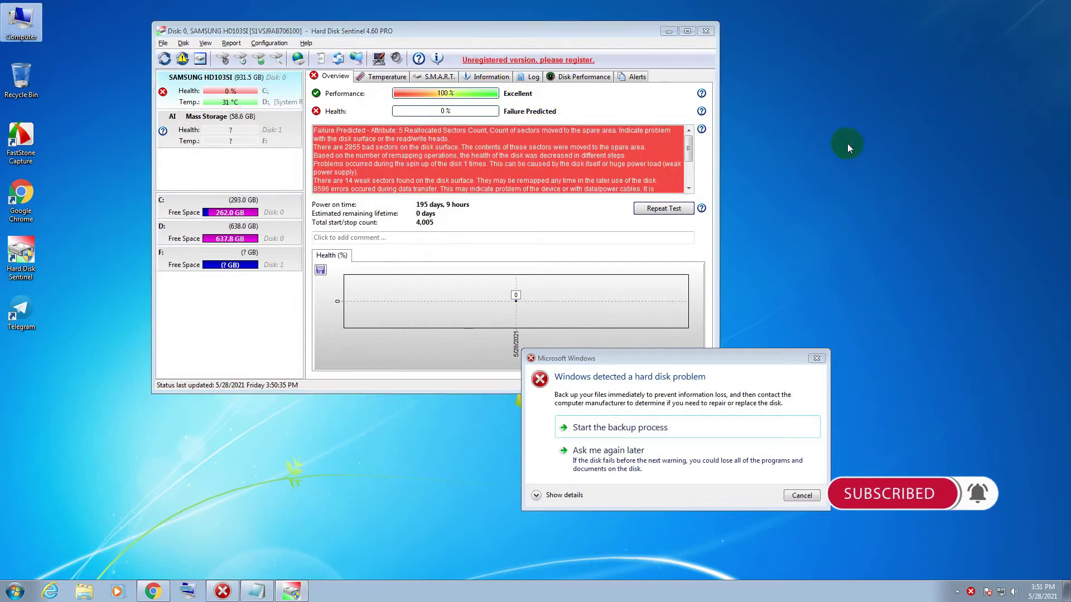
left_click(700, 31)
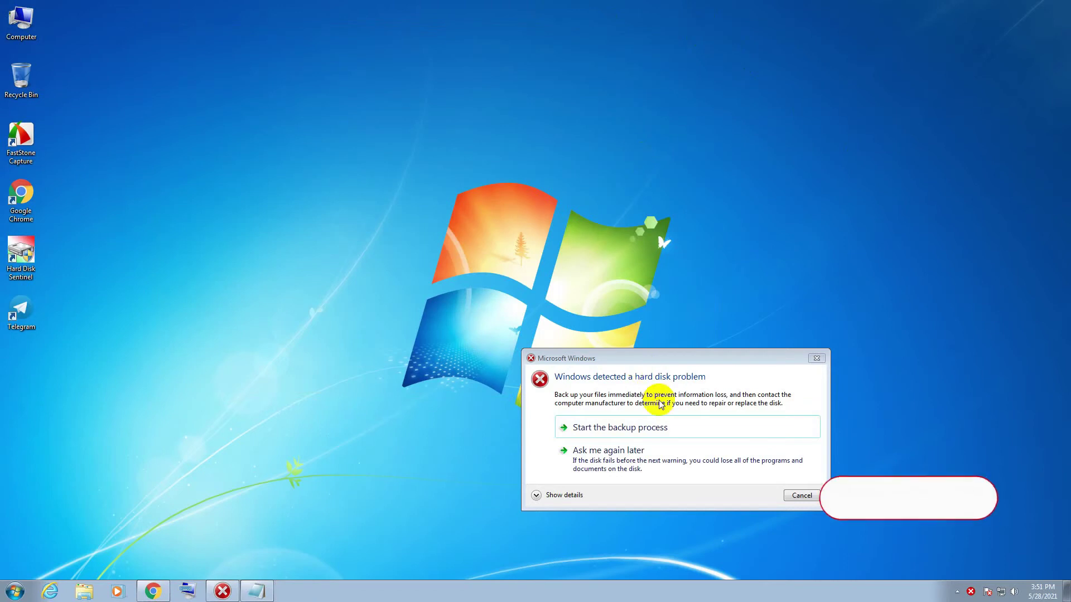
Move the hard disk warning aside, check the drives in the Computer window, and close that window.
left_click_drag(673, 353, 590, 163)
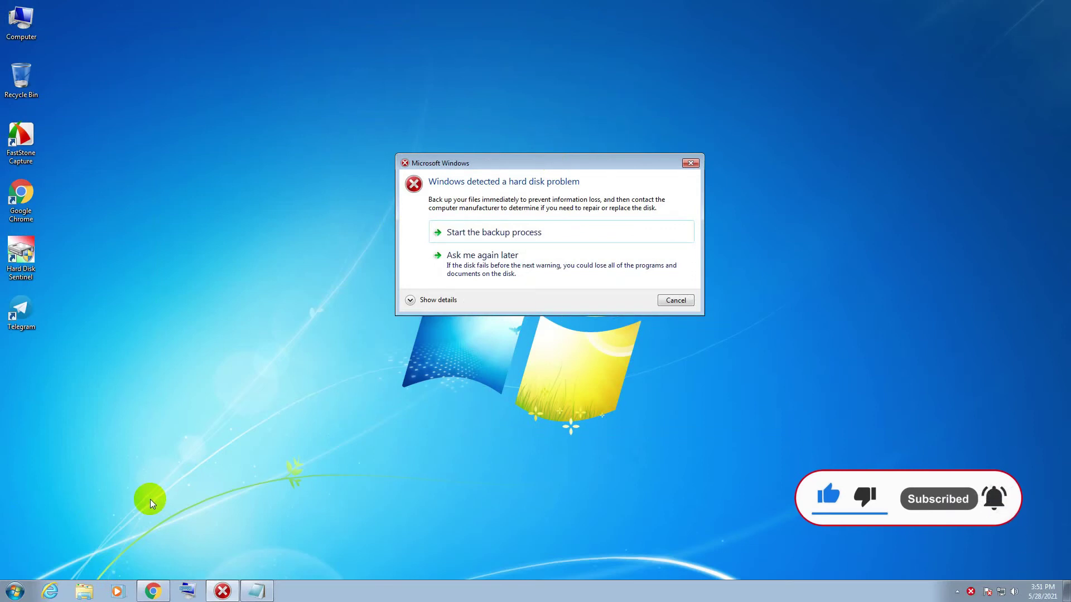
key("super+e")
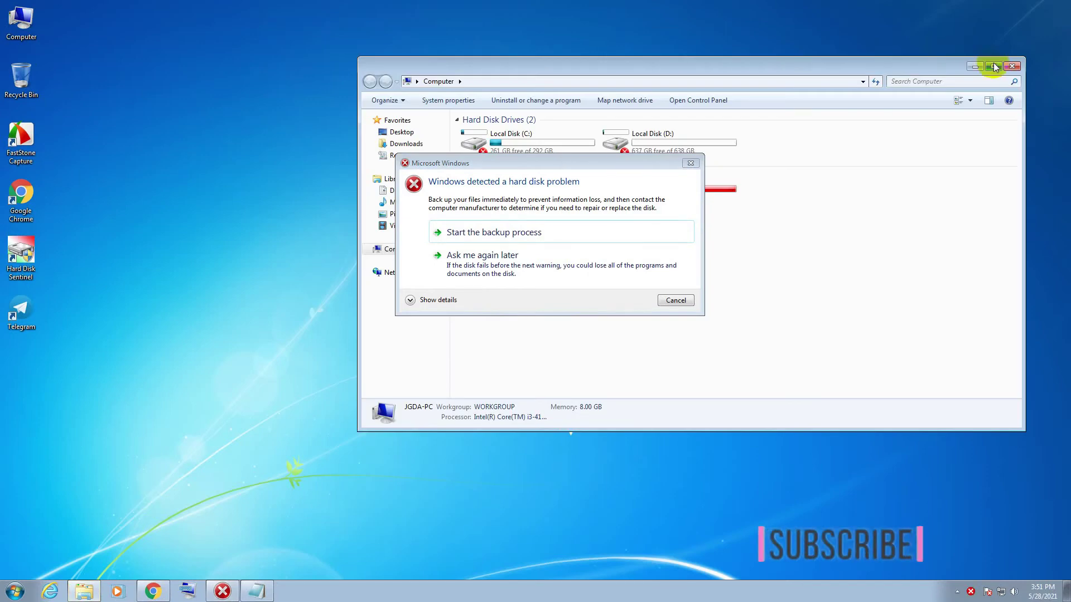
left_click(1012, 67)
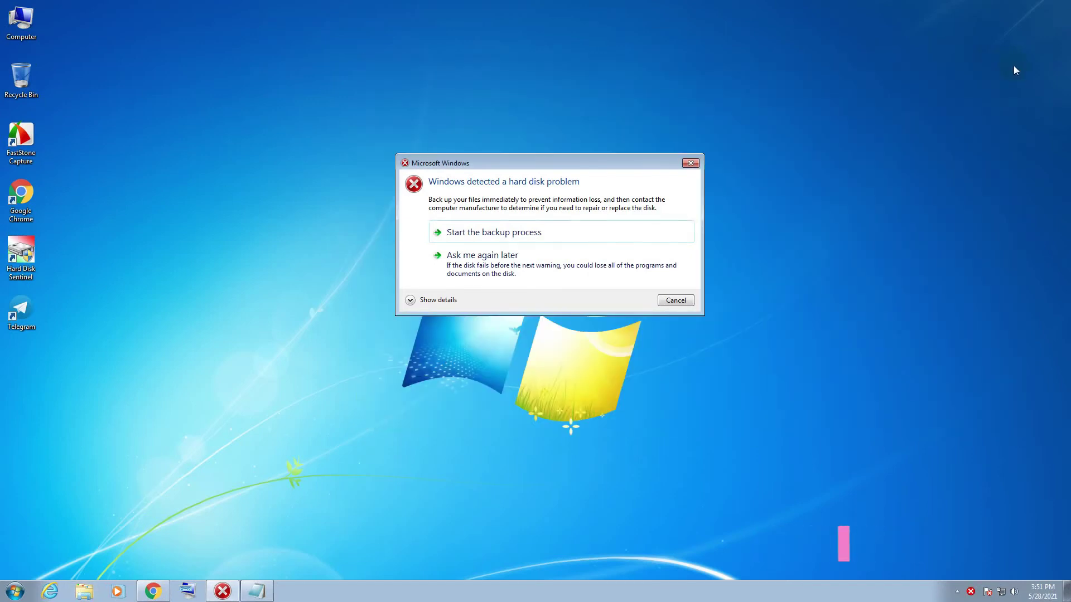
Open the Run dialog and the On-Screen Keyboard, and move the keyboard clear of the command entry.
key("super+r")
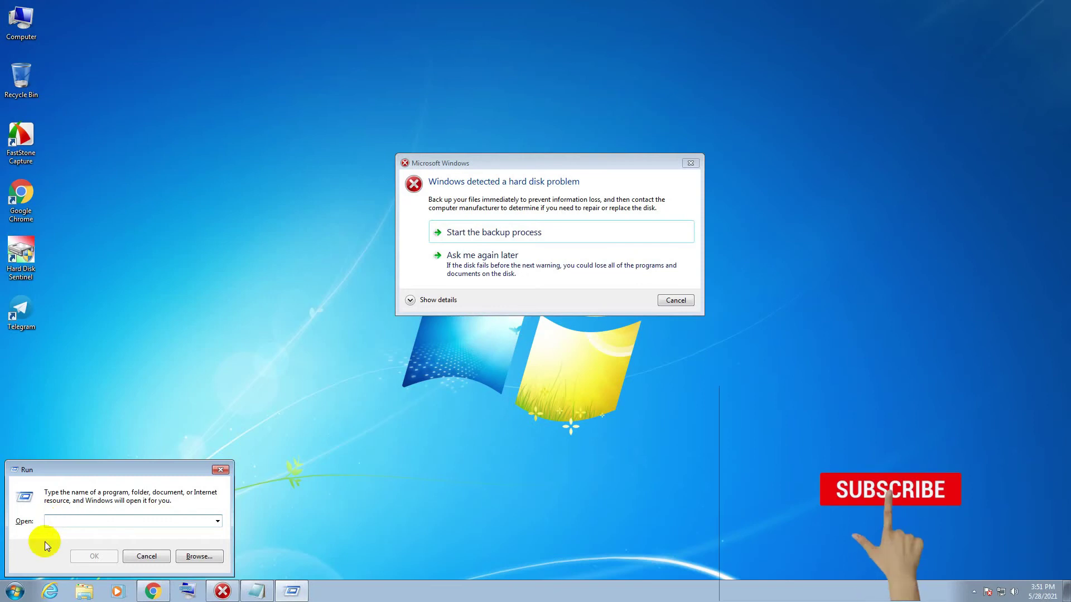
left_click(190, 589)
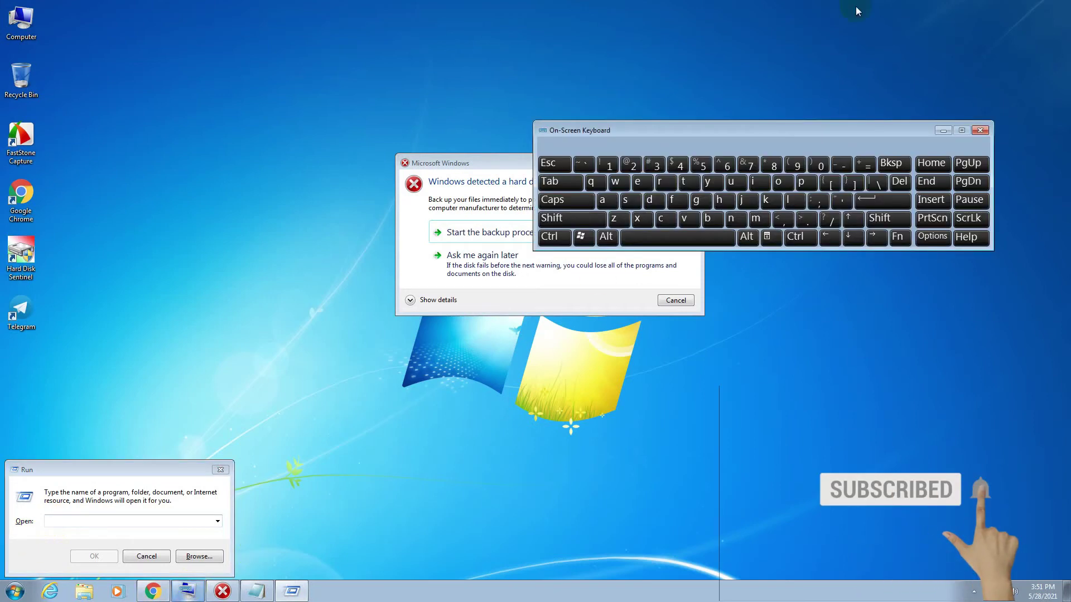
left_click_drag(735, 129, 479, 178)
left_click(67, 521)
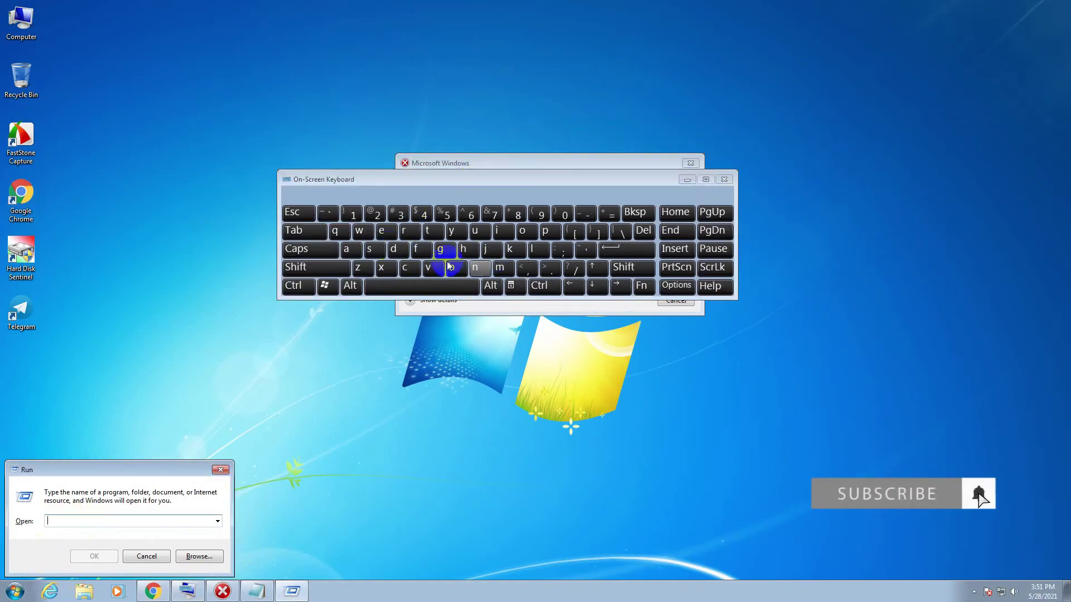
Enter gpedit.msc in the Run dialog with the On-Screen Keyboard, close the keyboard, and launch the Local Group Policy Editor.
left_click(440, 251)
left_click(545, 231)
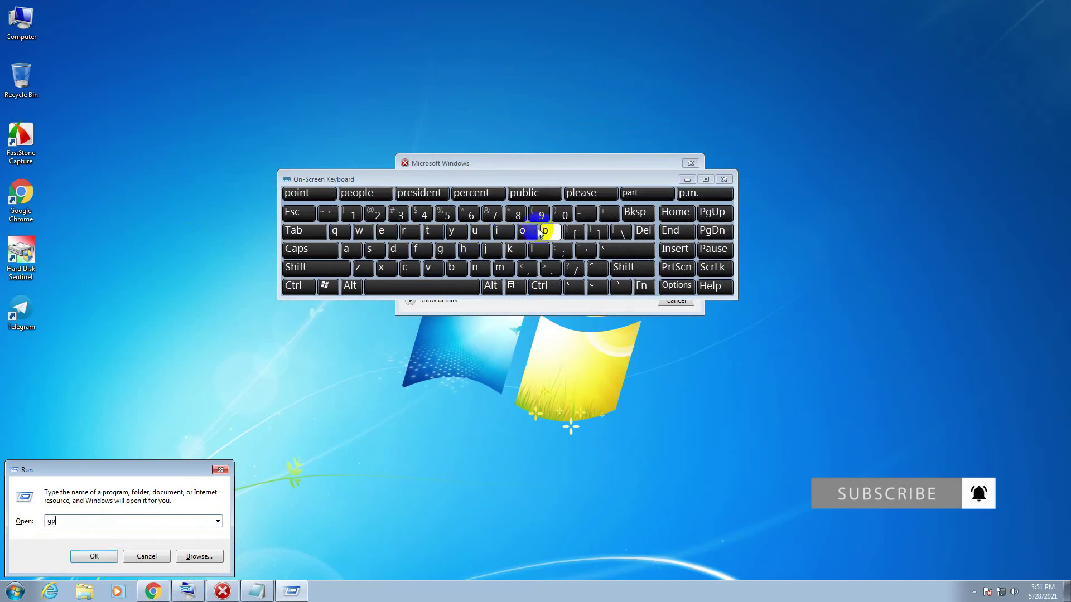
left_click(384, 230)
left_click(398, 251)
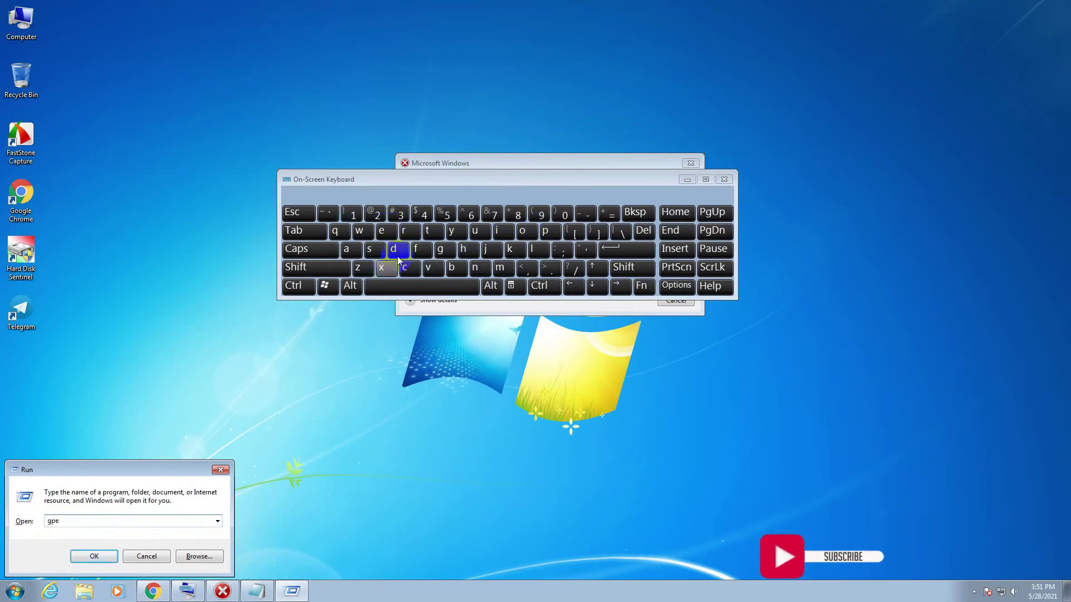
left_click(497, 230)
left_click(434, 230)
left_click(522, 285)
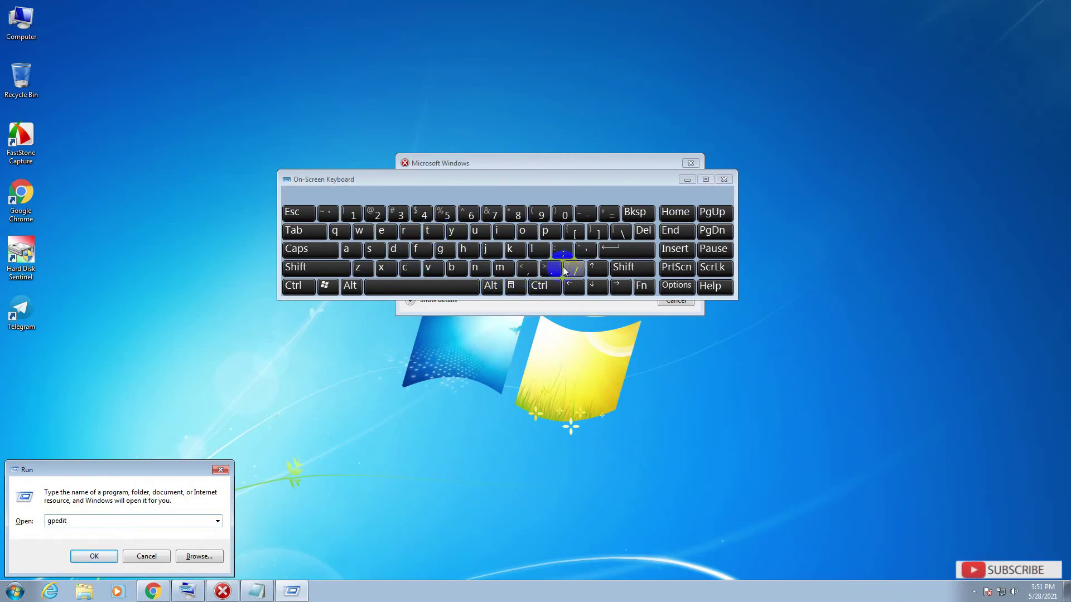
left_click(500, 270)
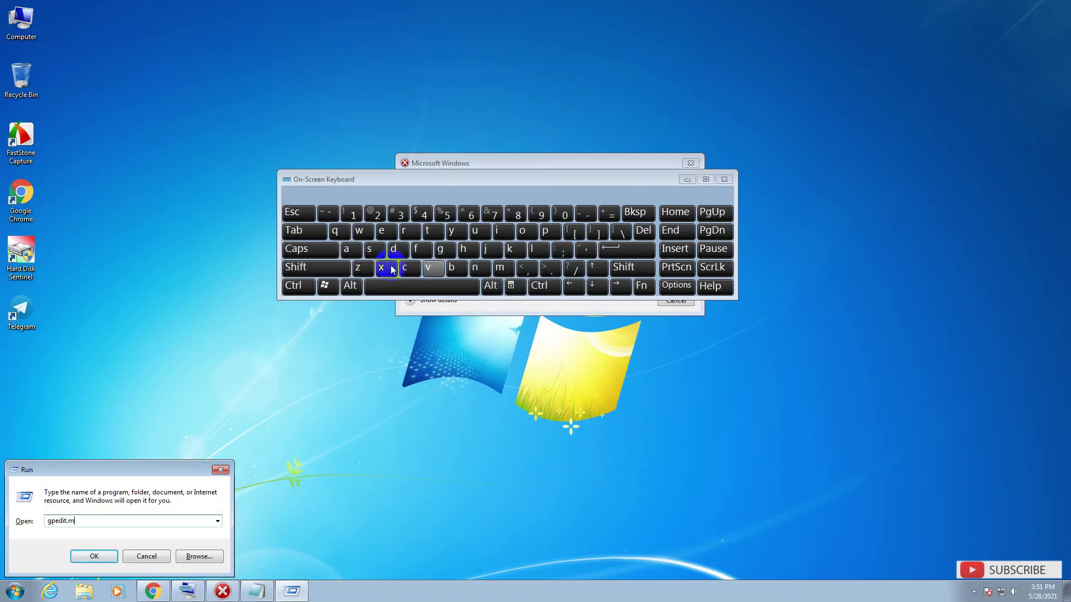
left_click(374, 251)
left_click(405, 268)
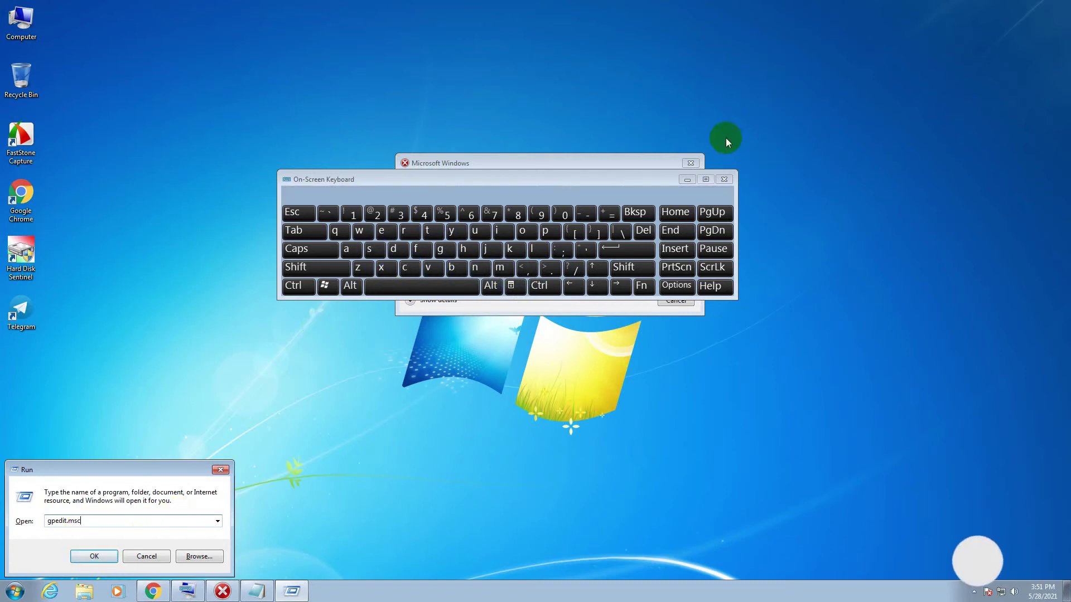
left_click(723, 180)
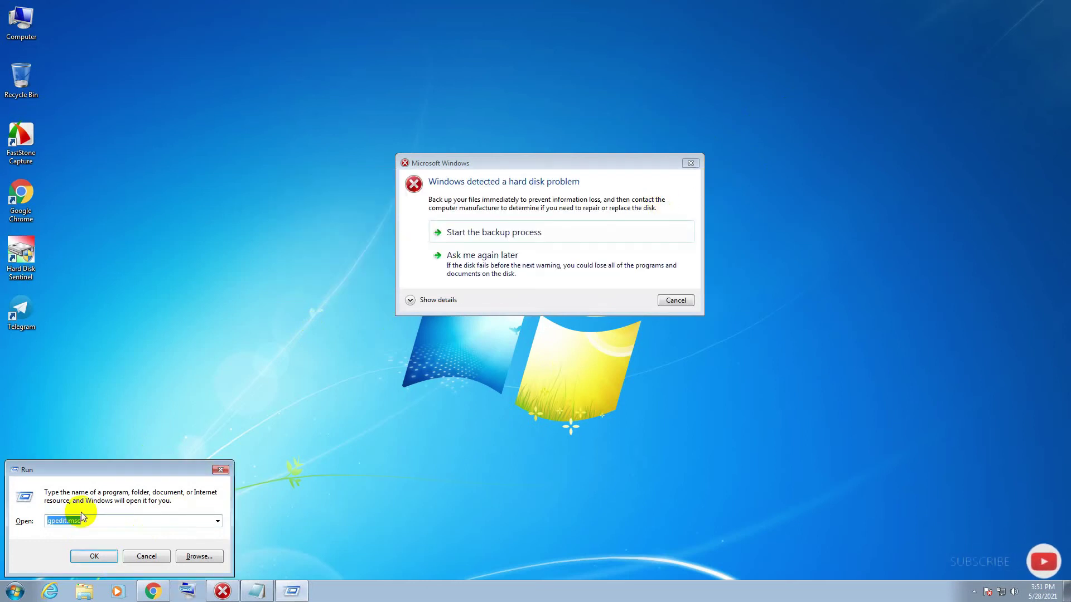
left_click(94, 557)
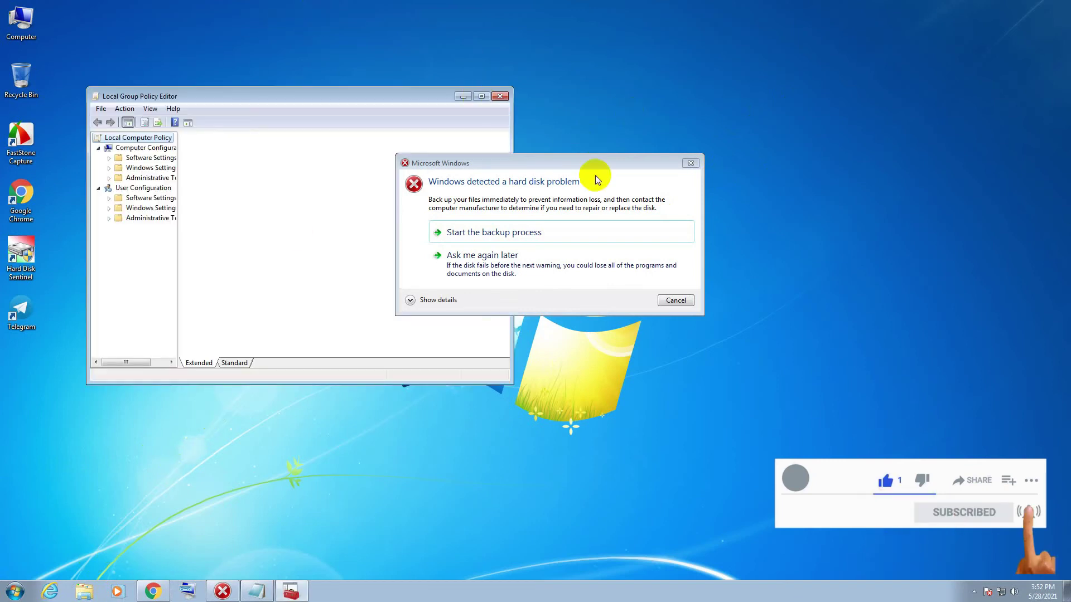
Move the disk warning aside, open the System folder under Computer Configuration's Administrative Templates, and maximize the policy editor.
left_click_drag(611, 158, 911, 109)
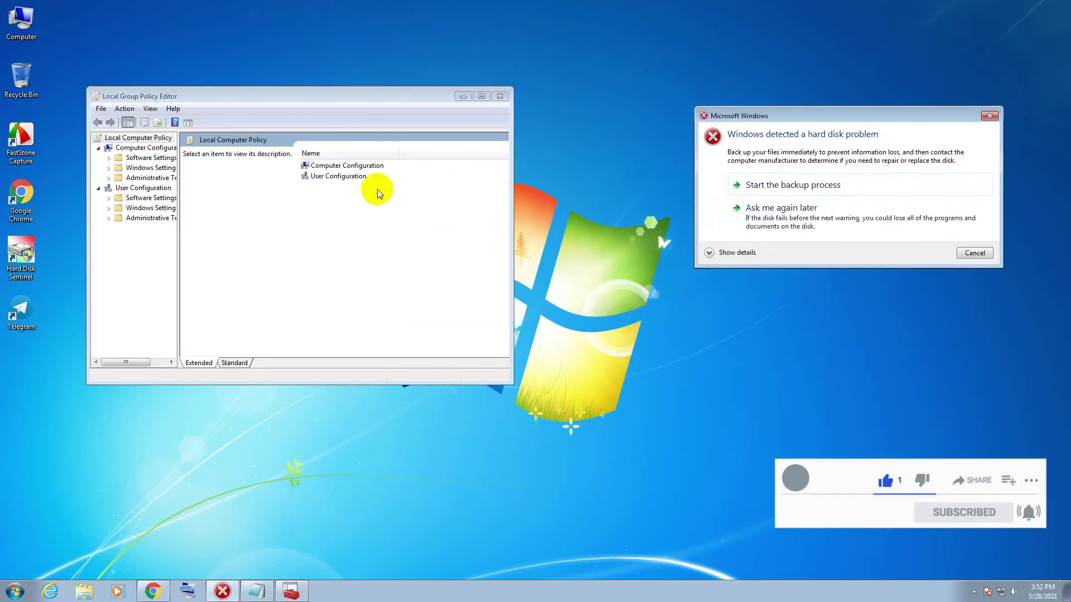
left_click_drag(179, 196, 257, 192)
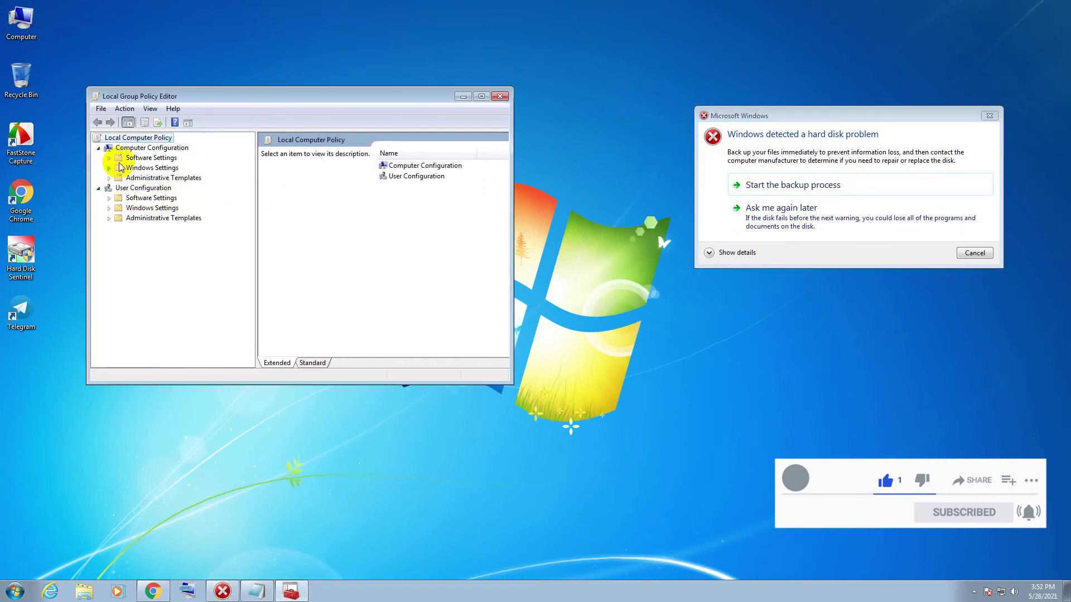
double_click(182, 179)
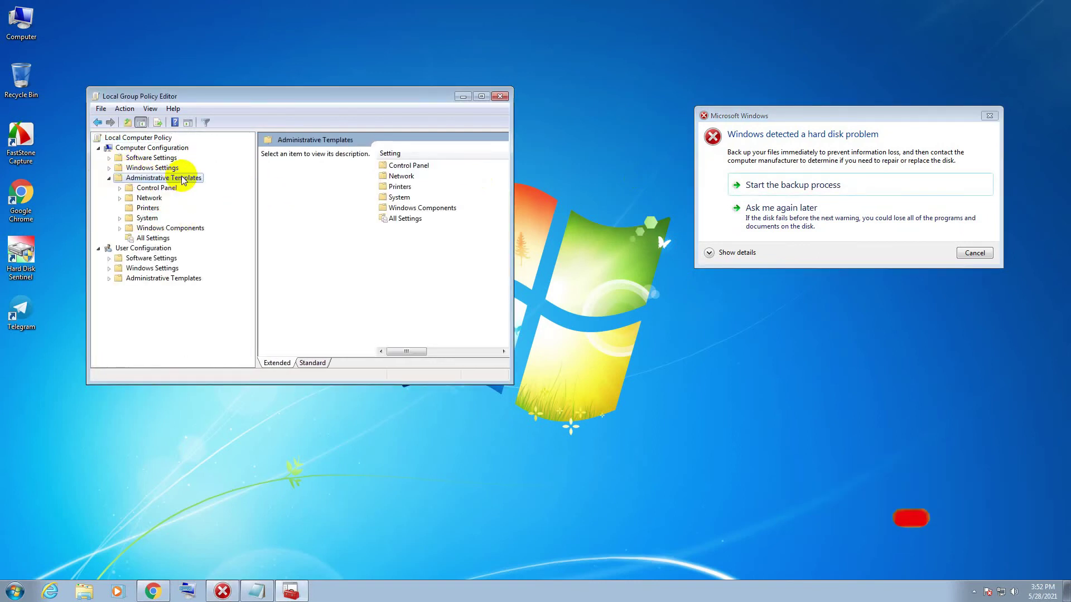
double_click(399, 197)
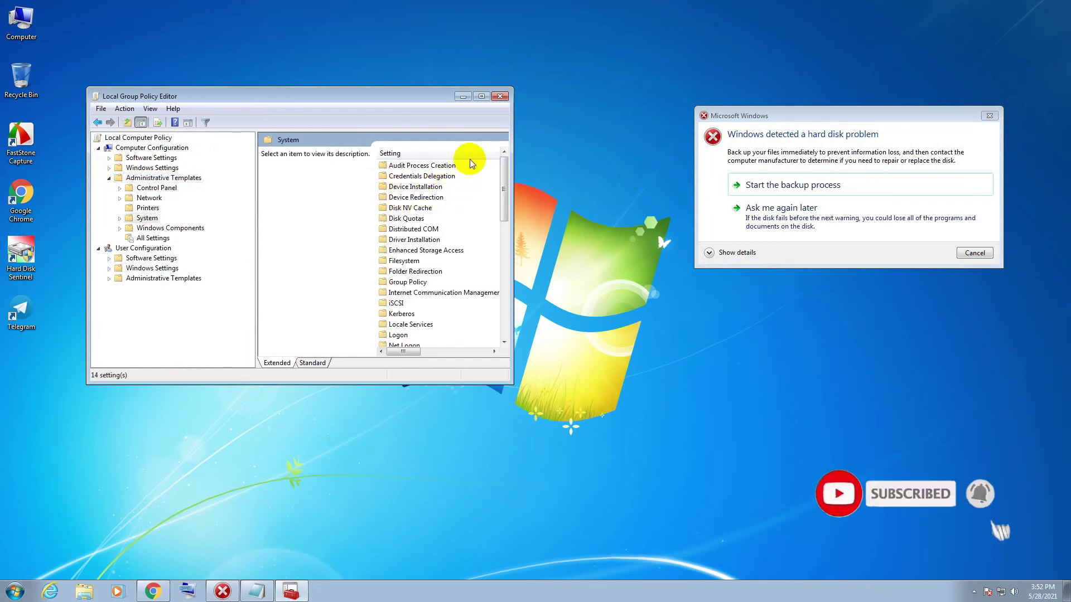
left_click(482, 97)
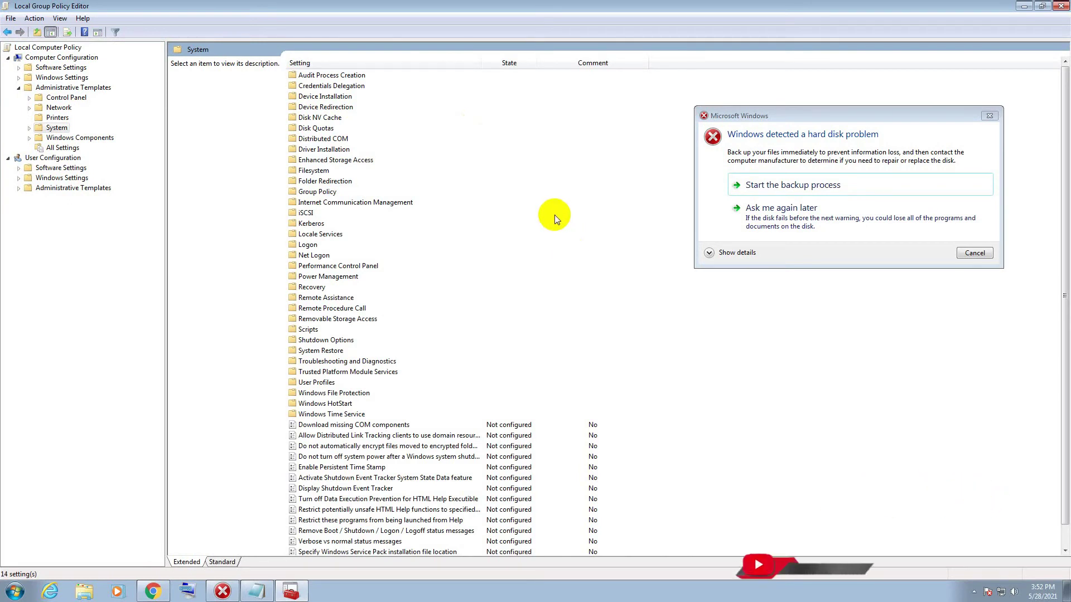
Open the Disk Diagnostic folder inside Troubleshooting and Diagnostics.
scroll(554, 215, "down", 1)
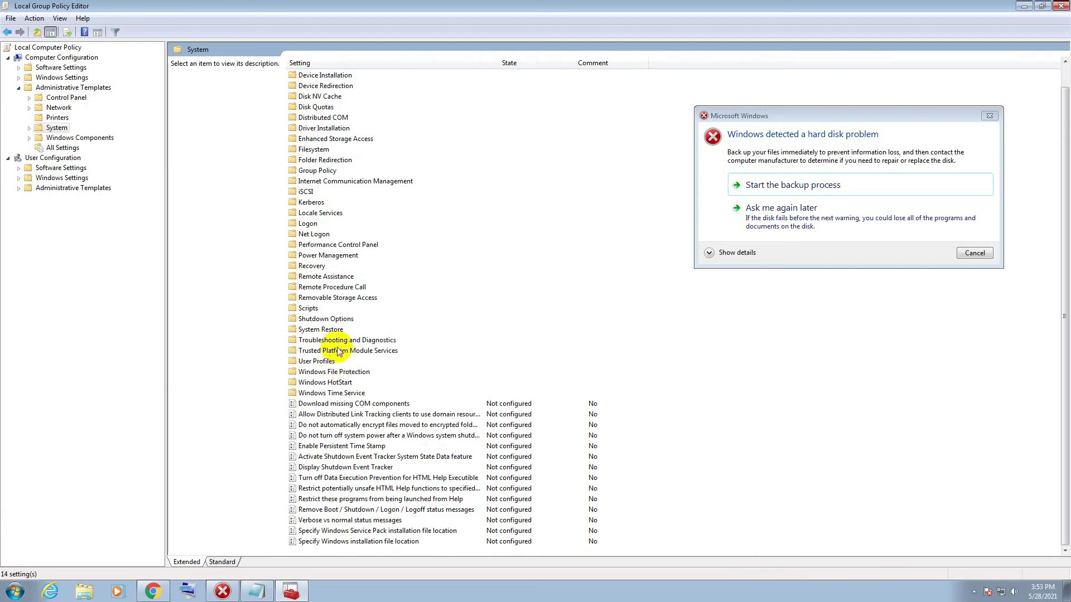
double_click(353, 340)
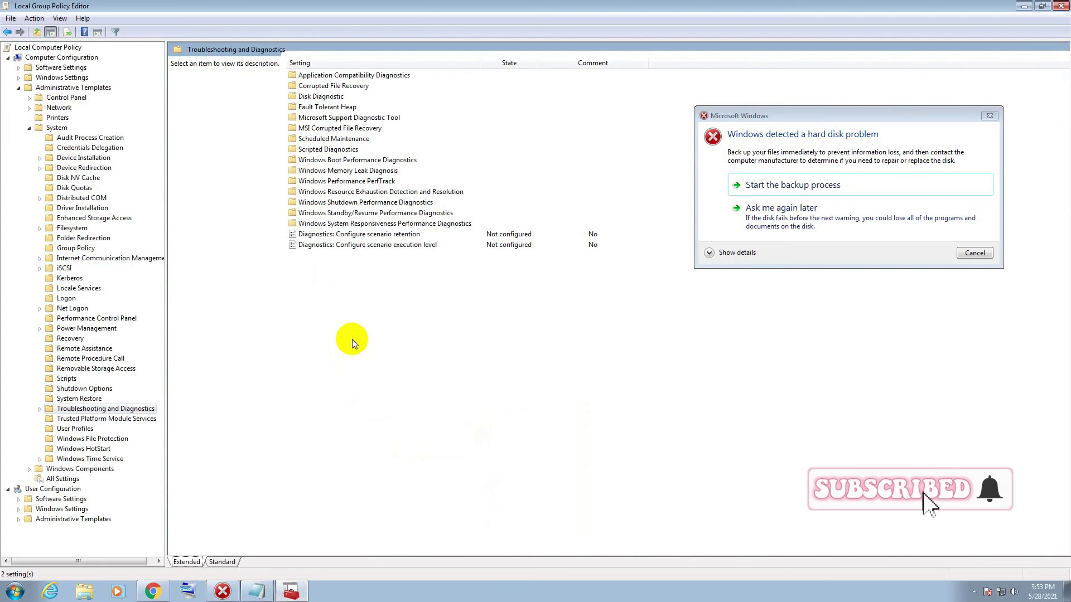
left_click(341, 98)
double_click(341, 98)
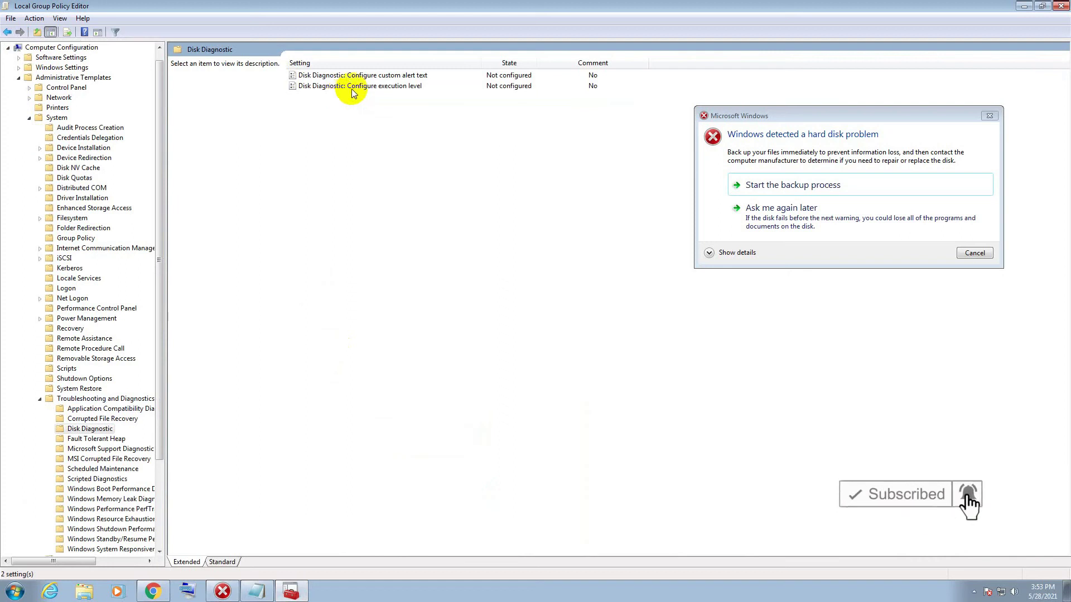
Set the "Disk Diagnostic: Configure custom alert text" policy to Disabled, apply it, and close its dialog.
left_click(375, 76)
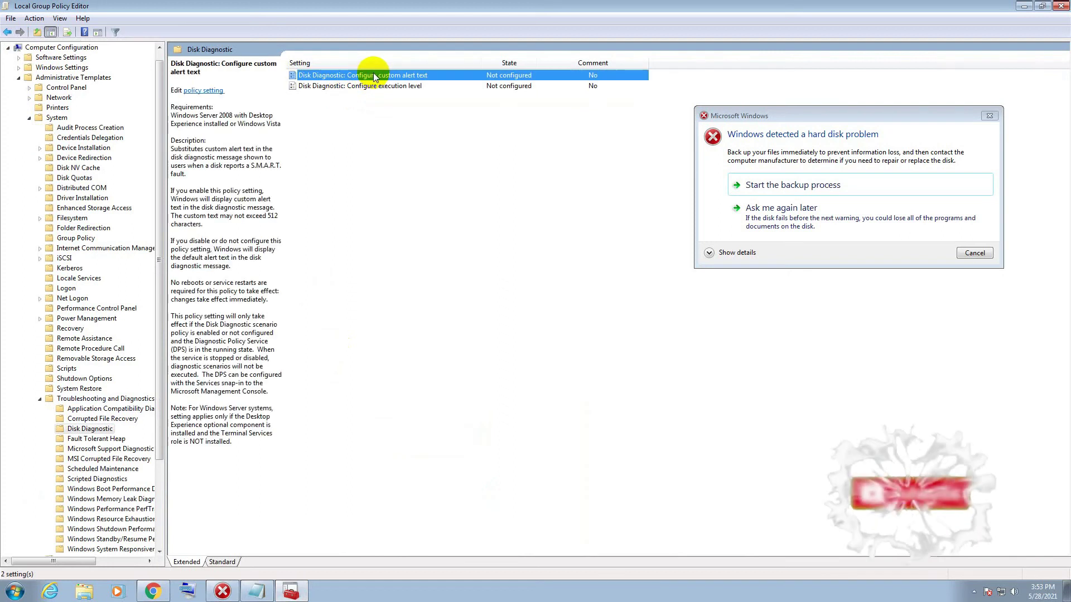
double_click(380, 76)
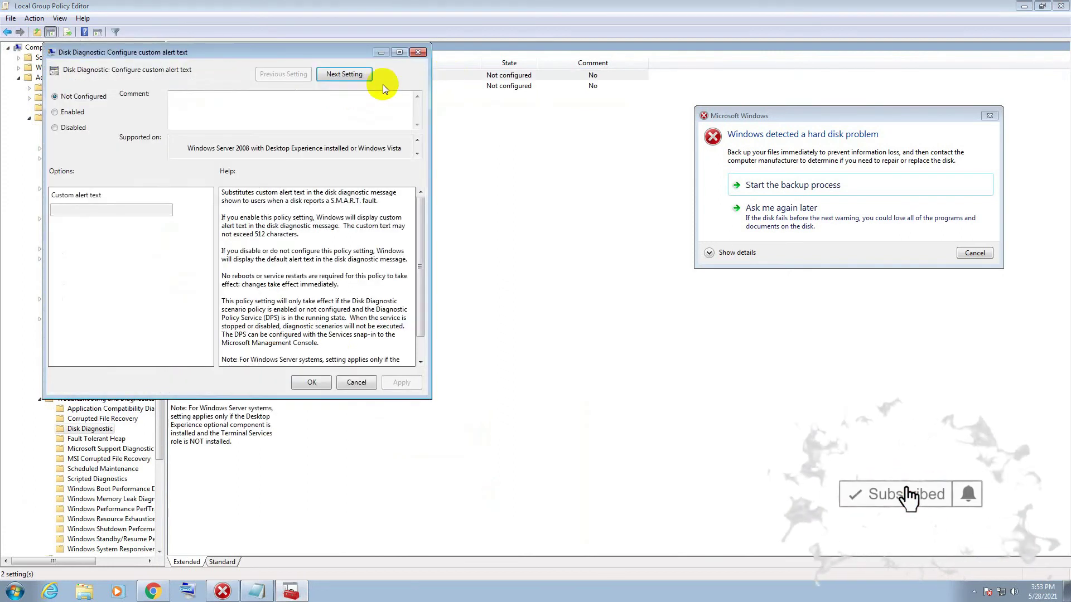
left_click_drag(236, 51, 382, 63)
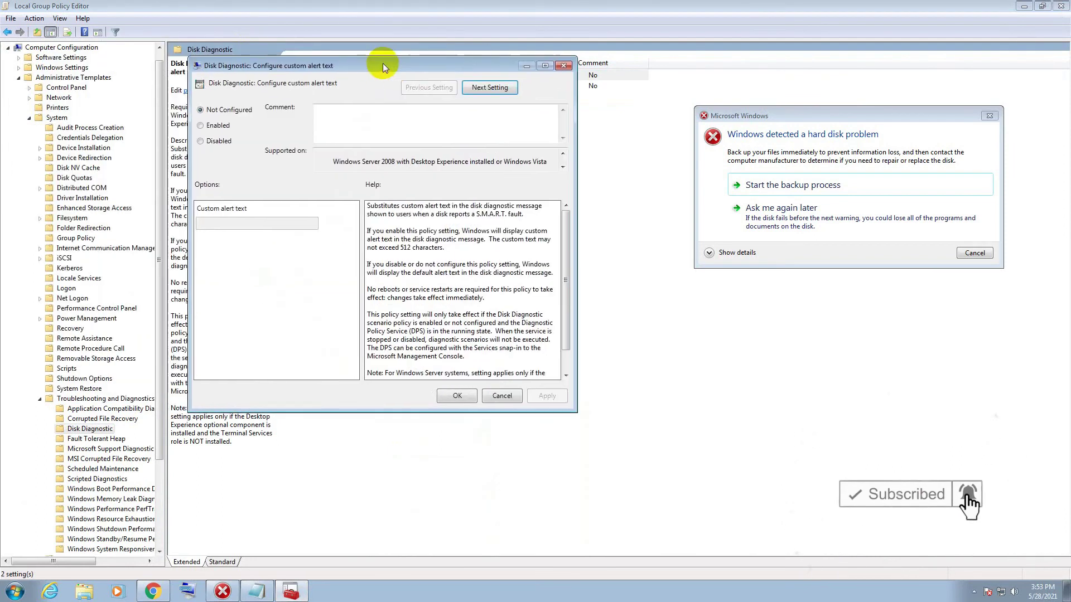
left_click(201, 142)
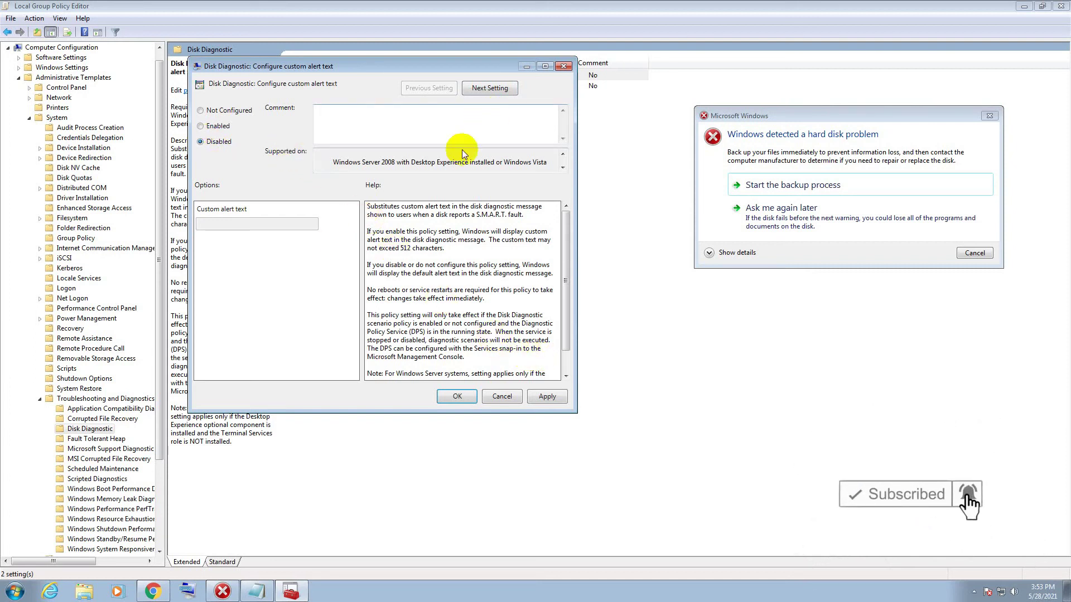
left_click(547, 396)
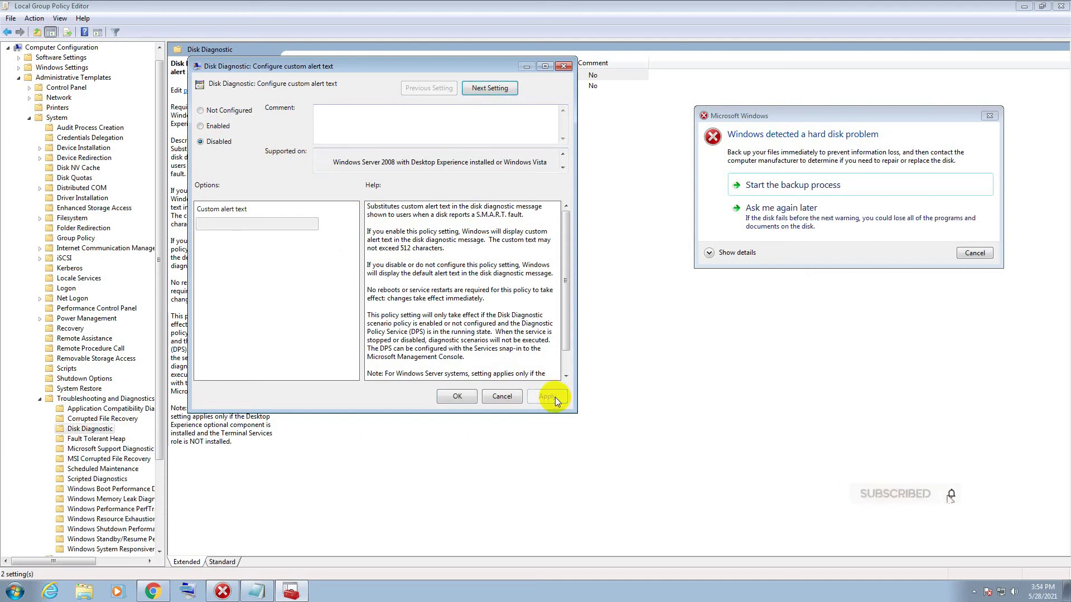
left_click(450, 395)
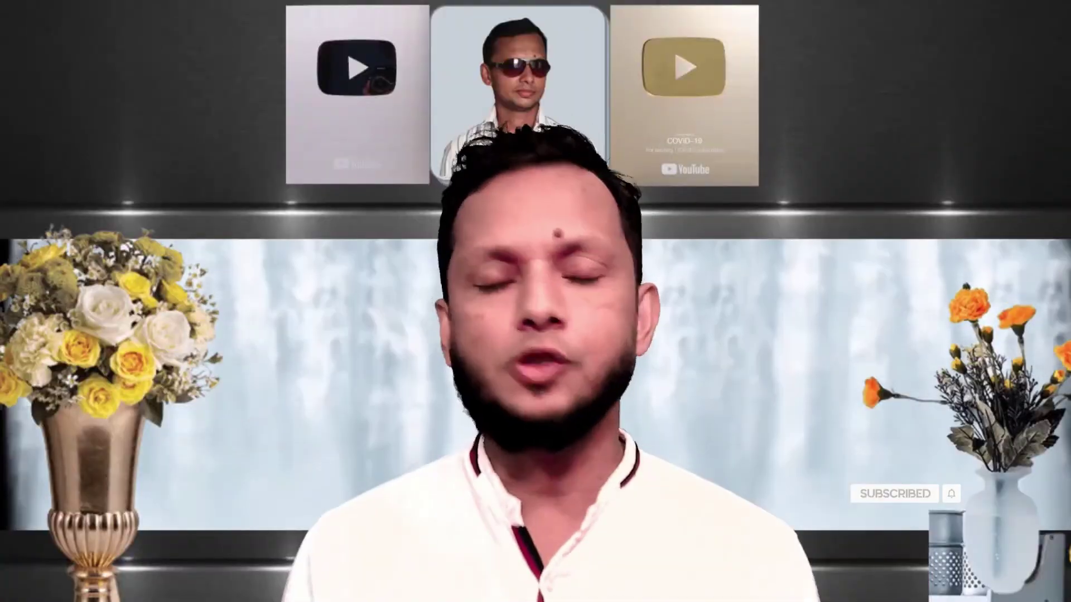